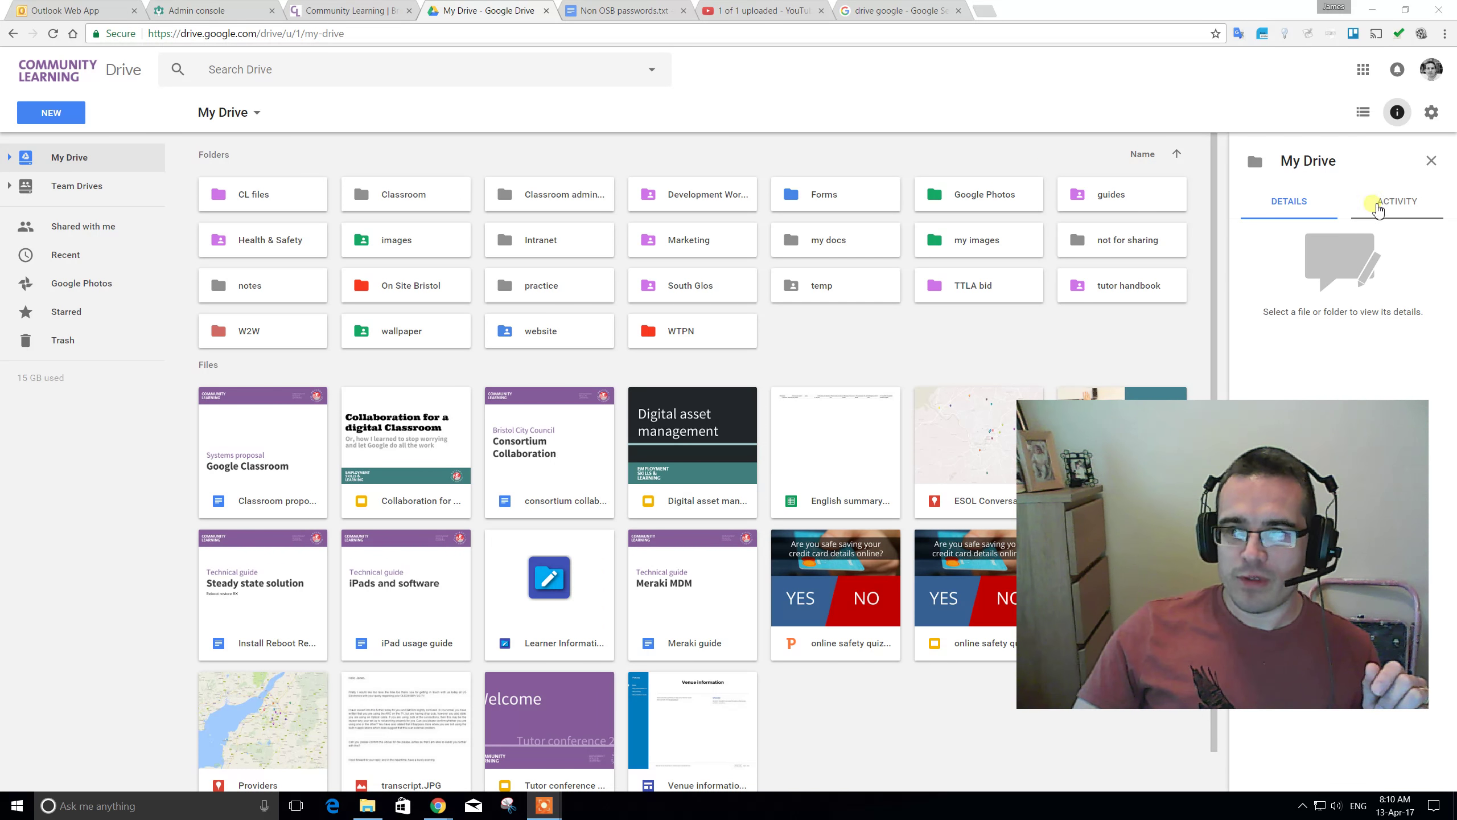
{"action": "left_click", "coordinate": [744, 703]}
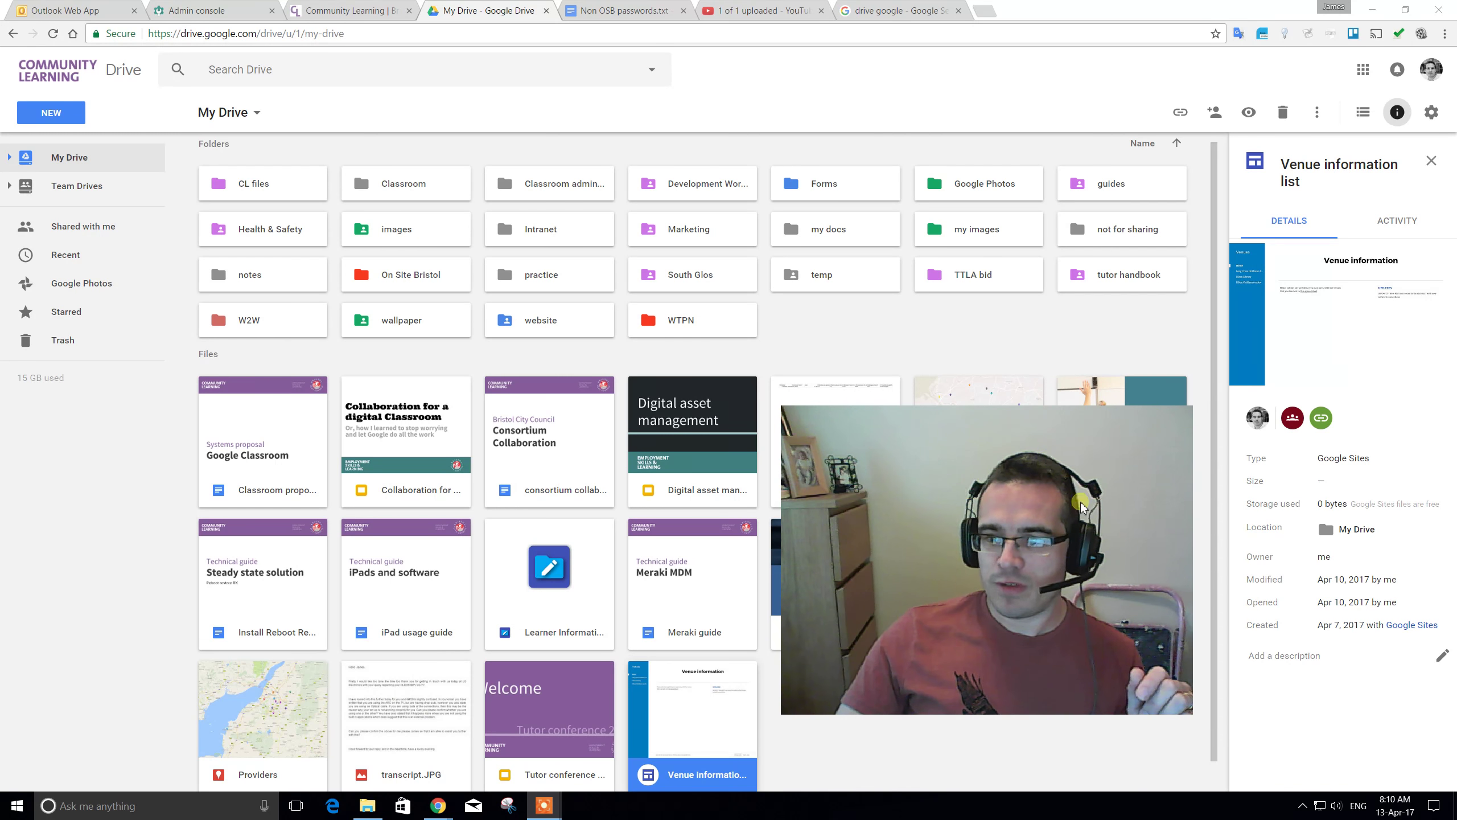
{"action": "mouse_move", "coordinate": [1258, 422]}
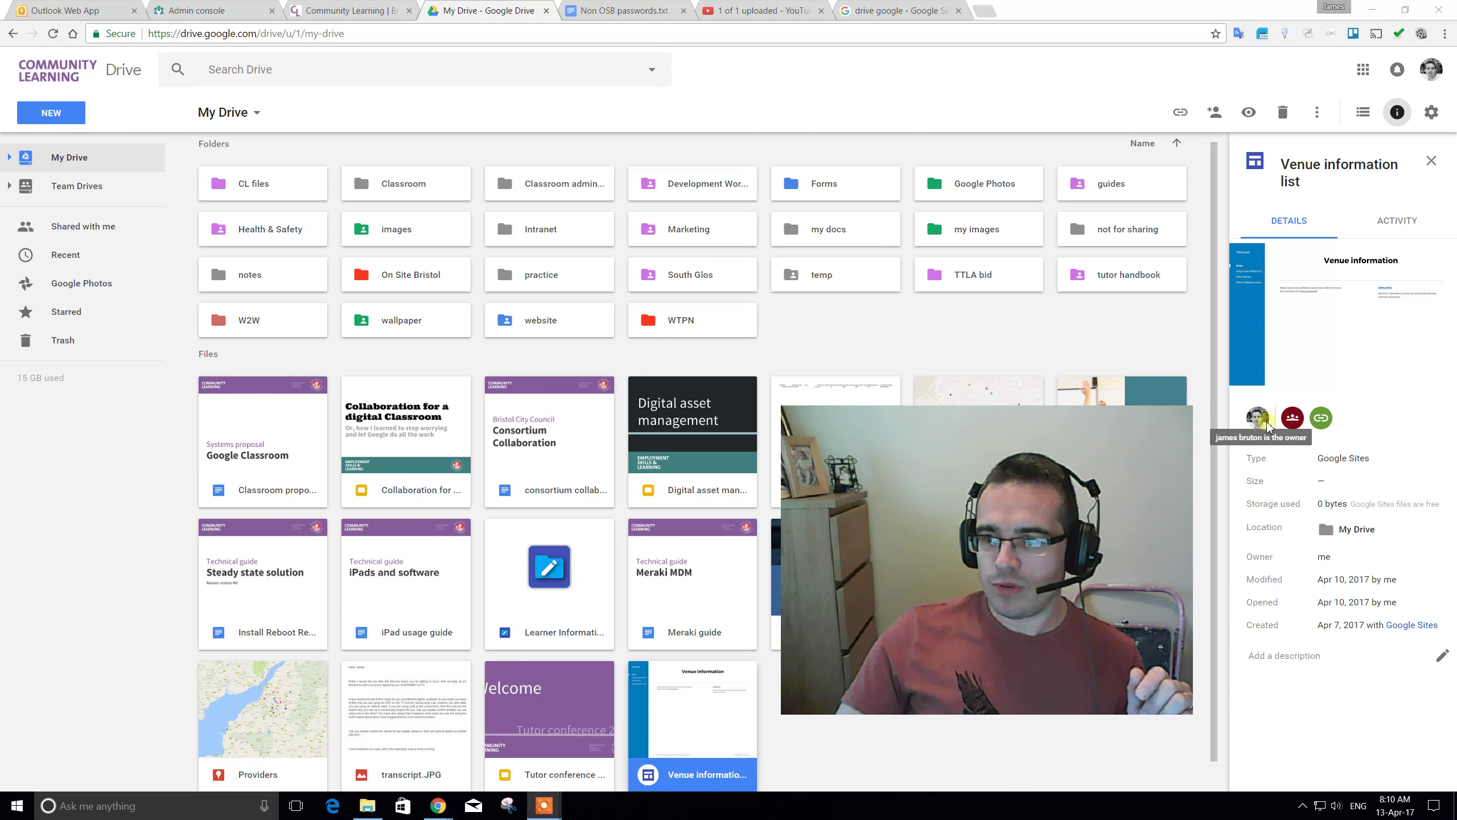
{"action": "mouse_move", "coordinate": [1321, 419]}
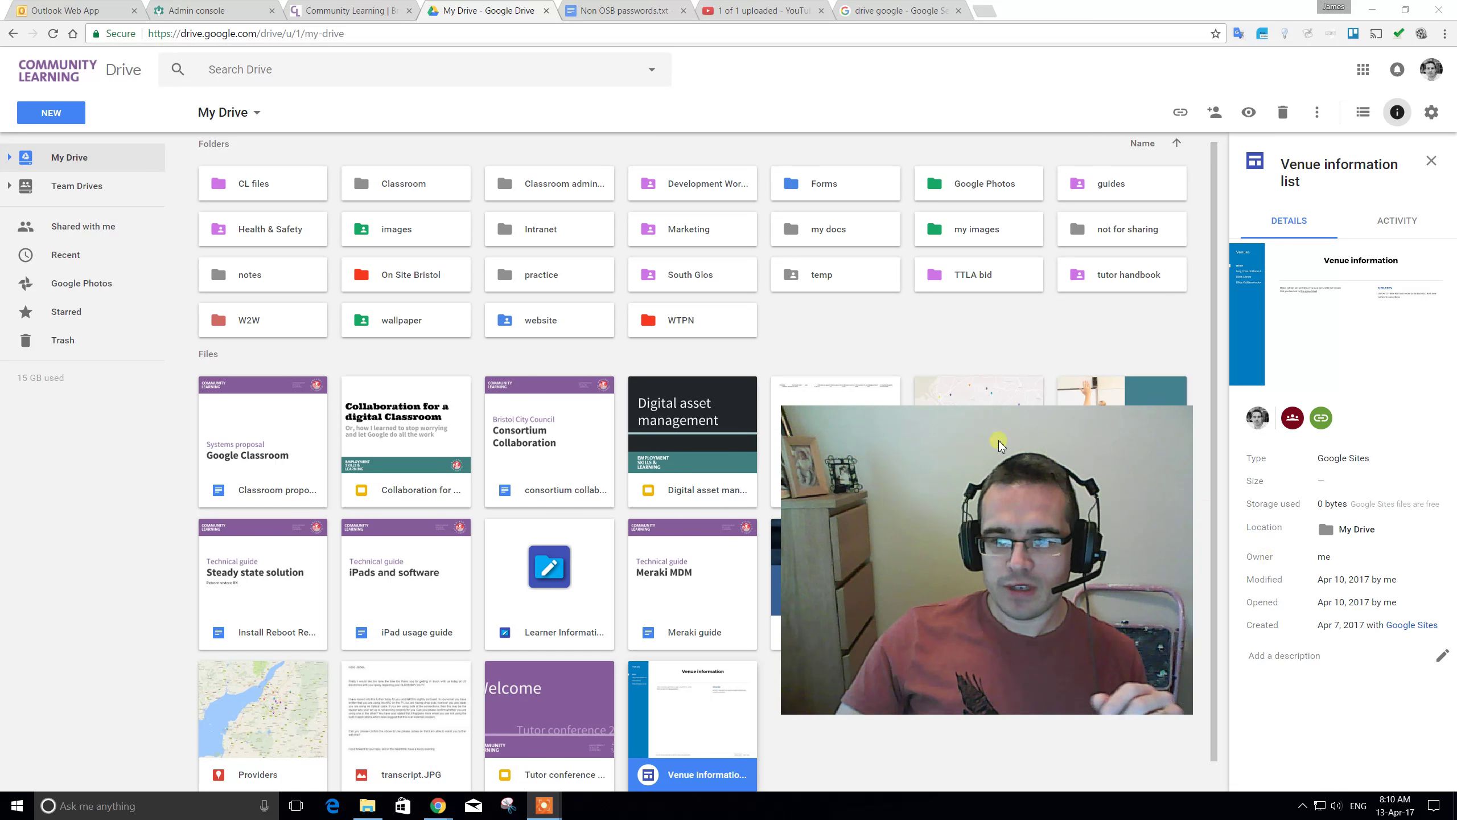
{"action": "left_click_drag", "start_coordinate": [955, 429], "coordinate": [1159, 476]}
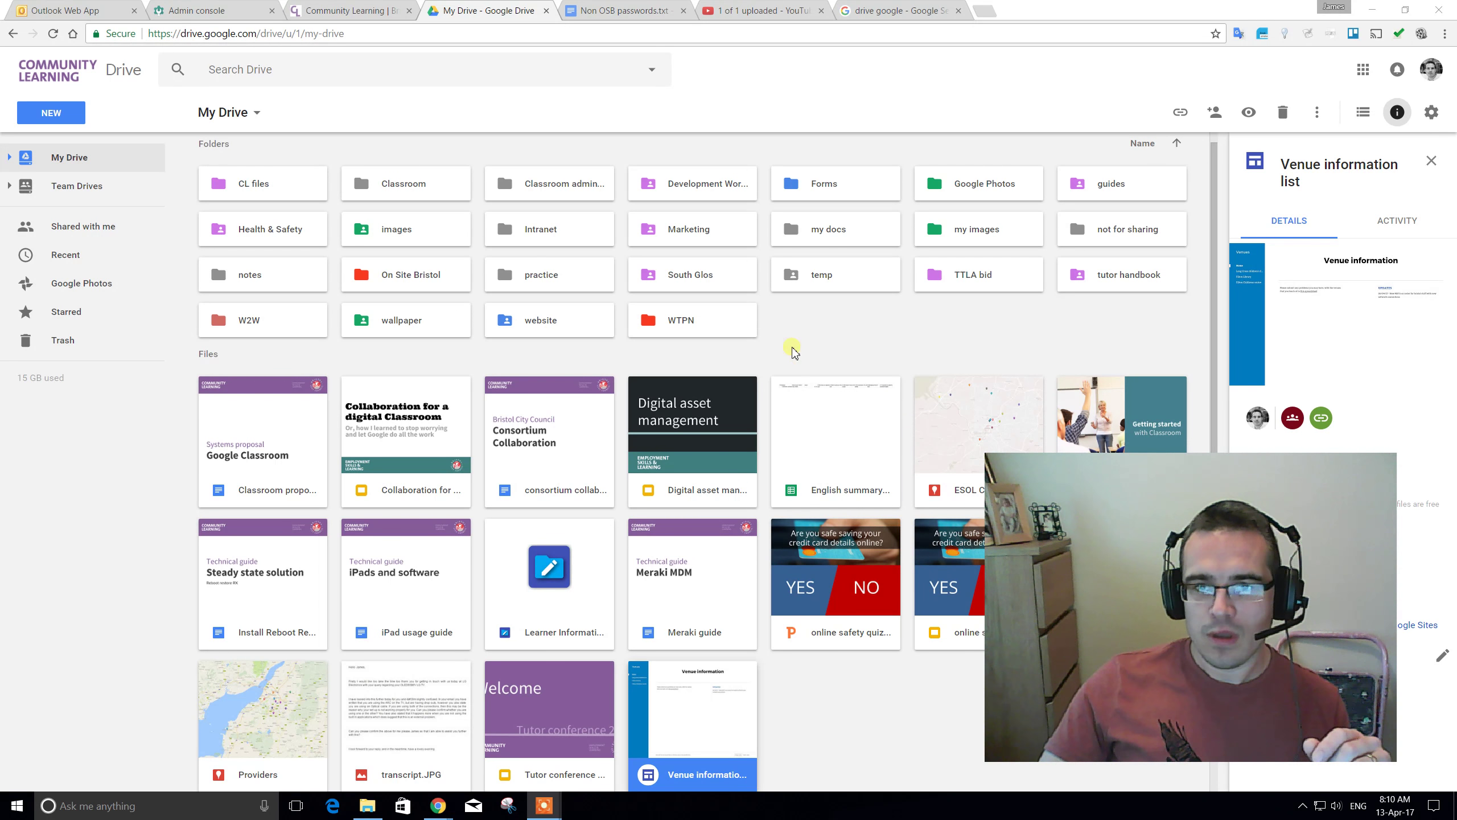
{"action": "left_click", "coordinate": [793, 328]}
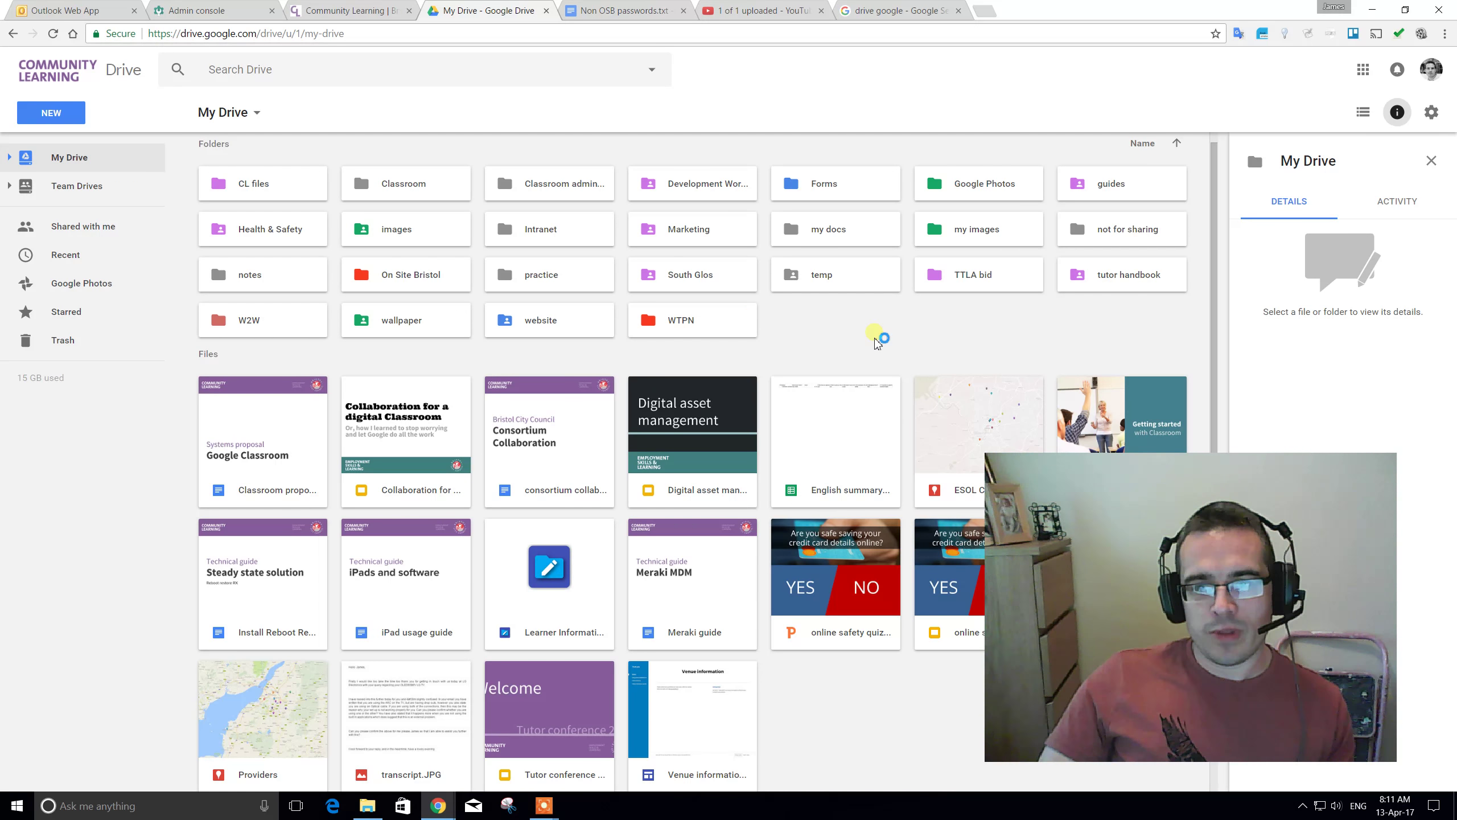
Scroll down My Drive to find the uploaded snipe settings.txt among the files.
{"action": "scroll", "coordinate": [624, 592], "scroll_direction": "down", "scroll_amount": 1}
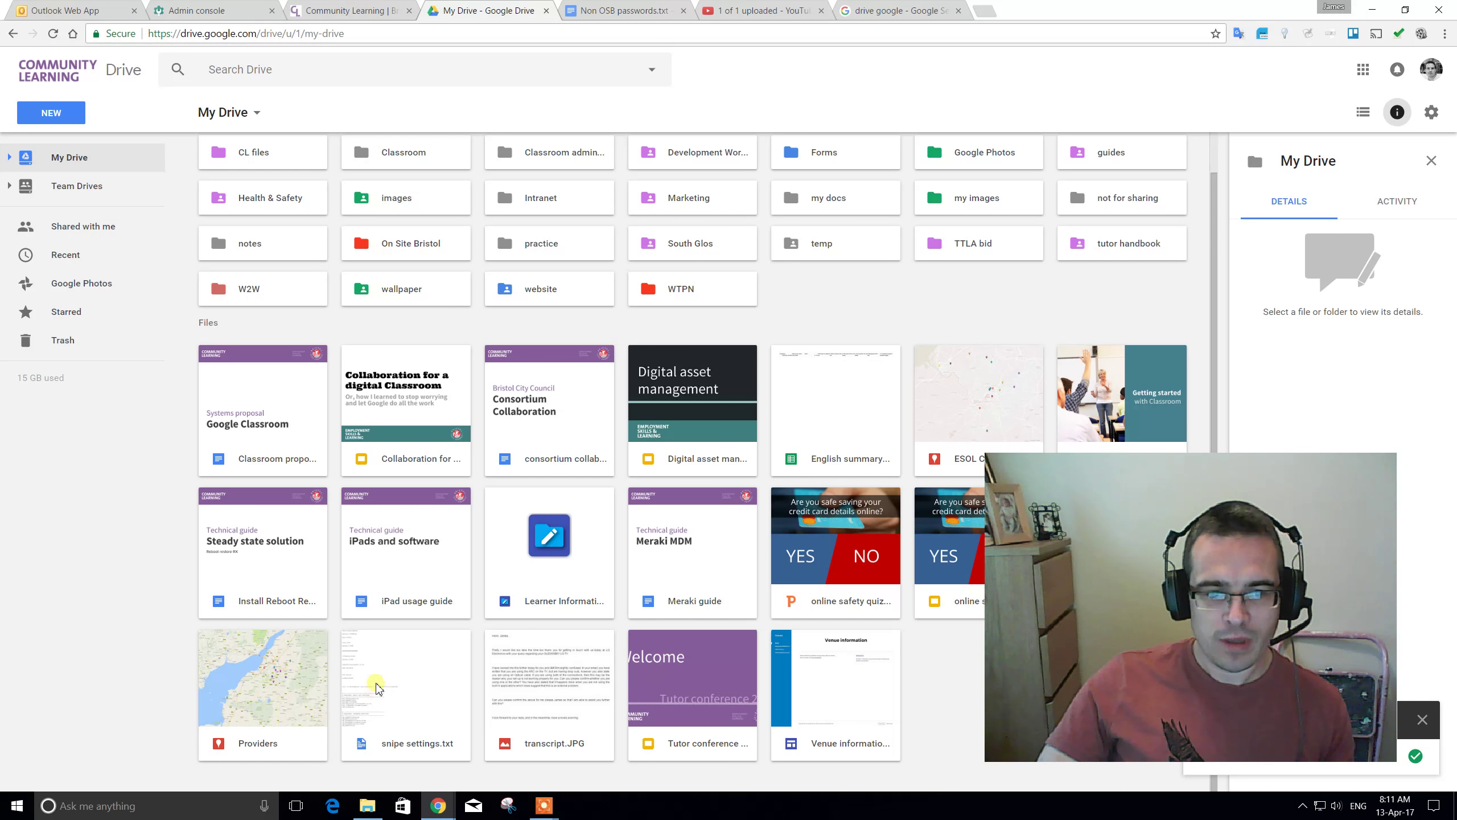
Create a folder named 'test' and move snipe settings.txt into it.
{"action": "left_click", "coordinate": [421, 686]}
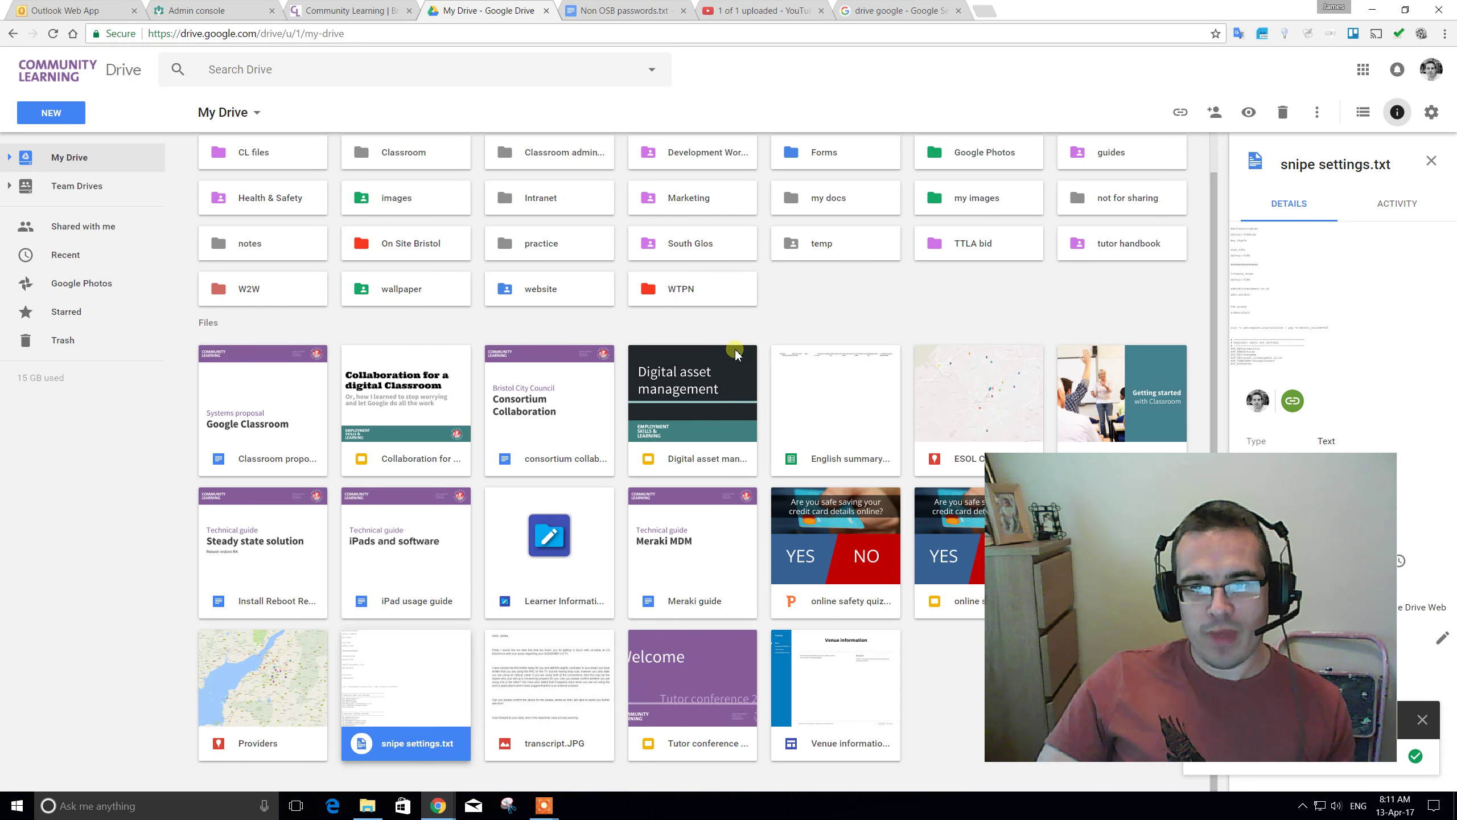
{"action": "right_click", "coordinate": [855, 306]}
{"action": "left_click", "coordinate": [862, 320]}
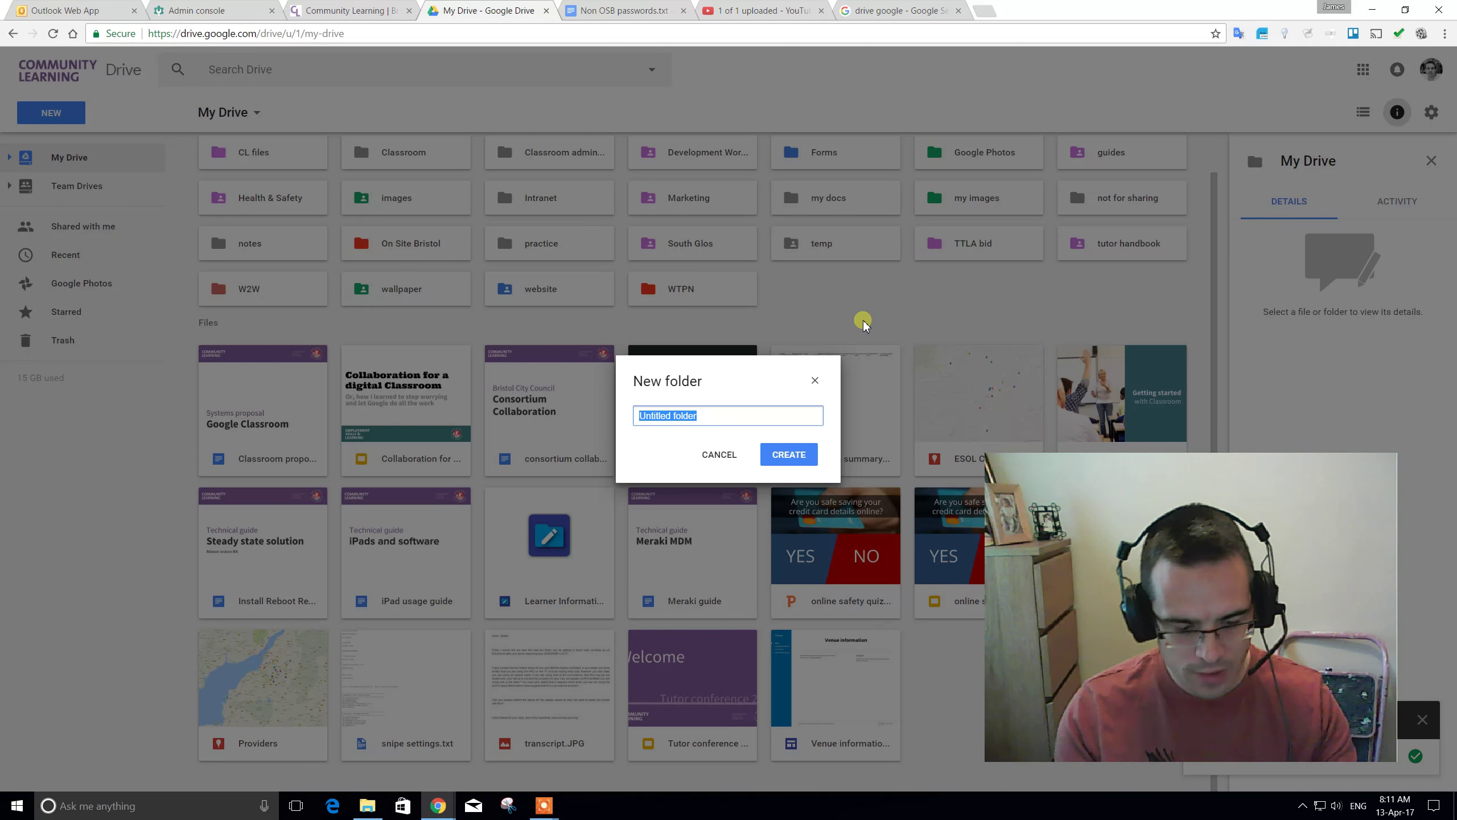
{"action": "type", "text": "test"}
{"action": "key", "text": "Return"}
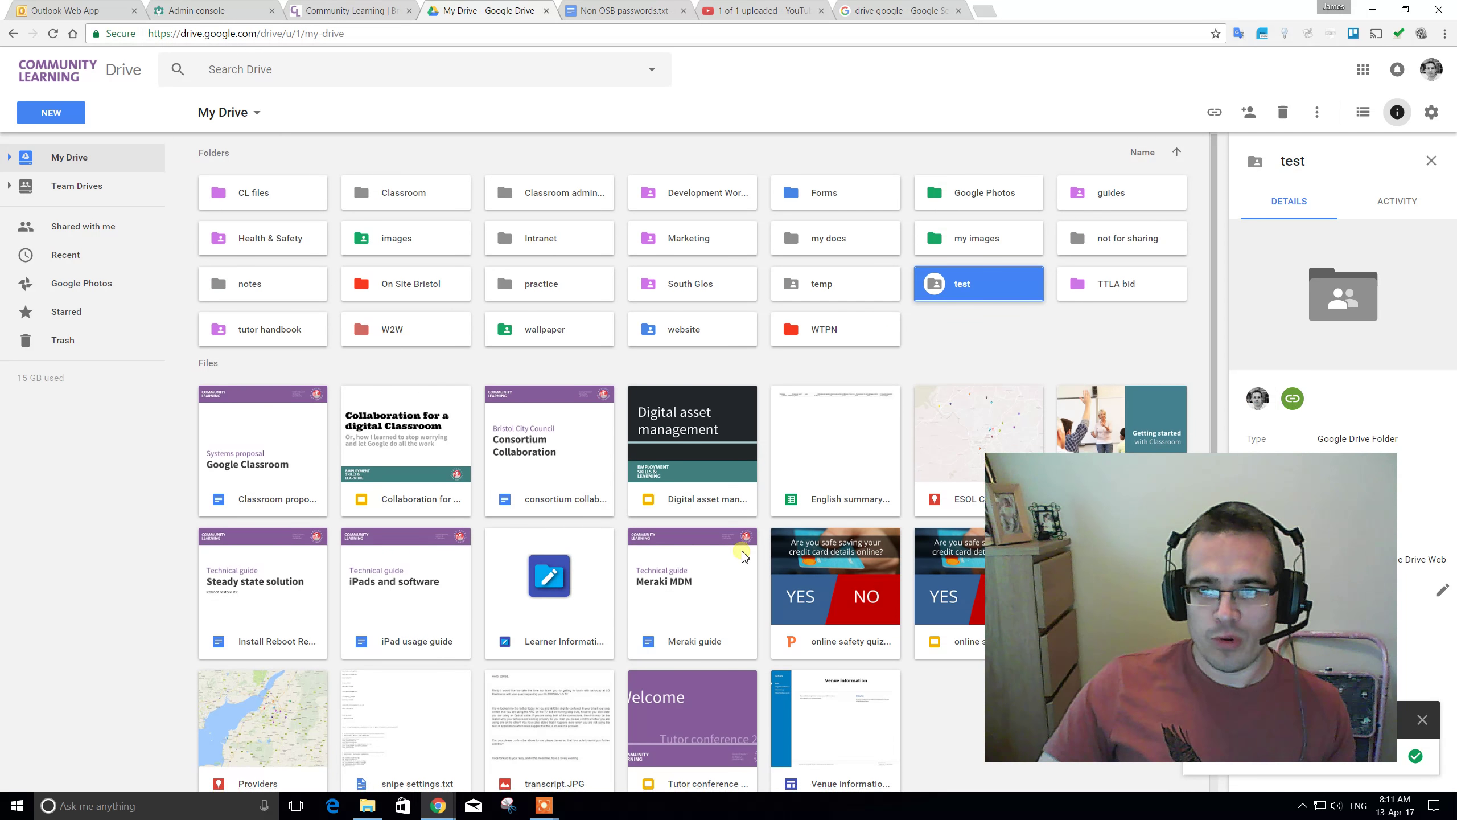
{"action": "left_click_drag", "start_coordinate": [406, 724], "coordinate": [975, 283]}
{"action": "left_click", "coordinate": [894, 459]}
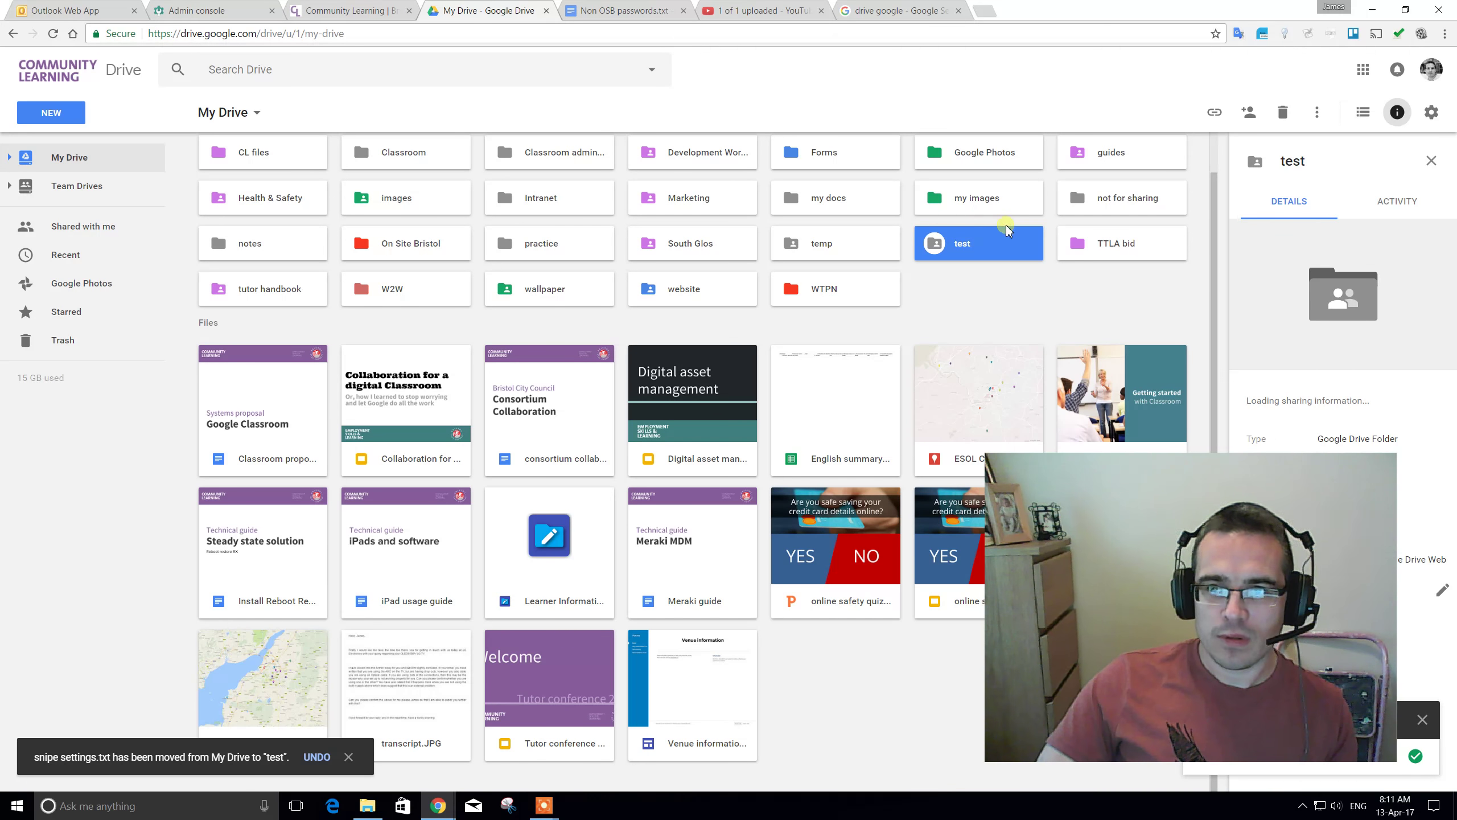
Open the test folder and bring up the context menu for snipe settings.txt.
{"action": "double_click", "coordinate": [962, 244]}
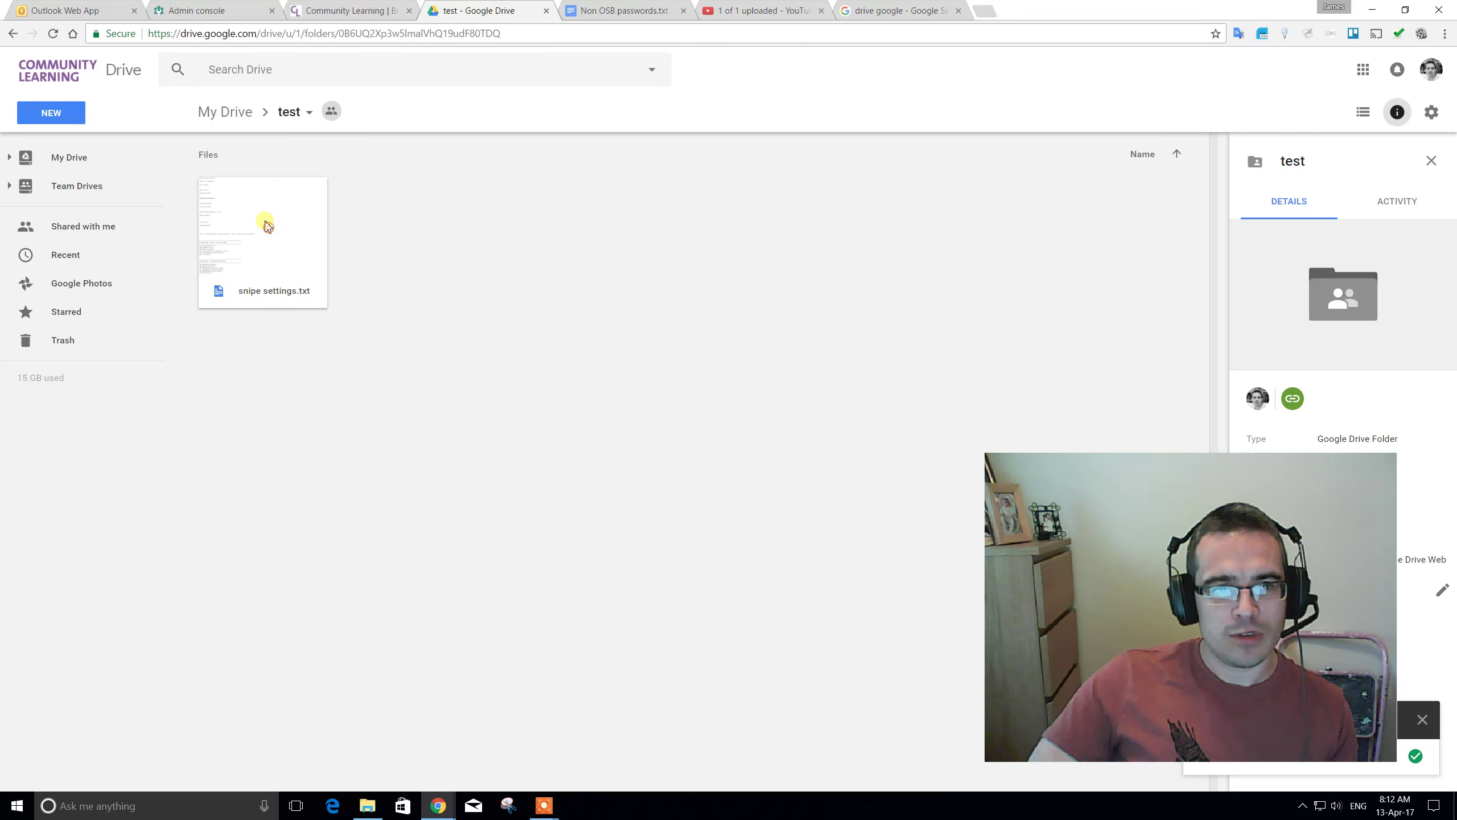
{"action": "right_click", "coordinate": [267, 225]}
{"action": "left_click", "coordinate": [415, 198]}
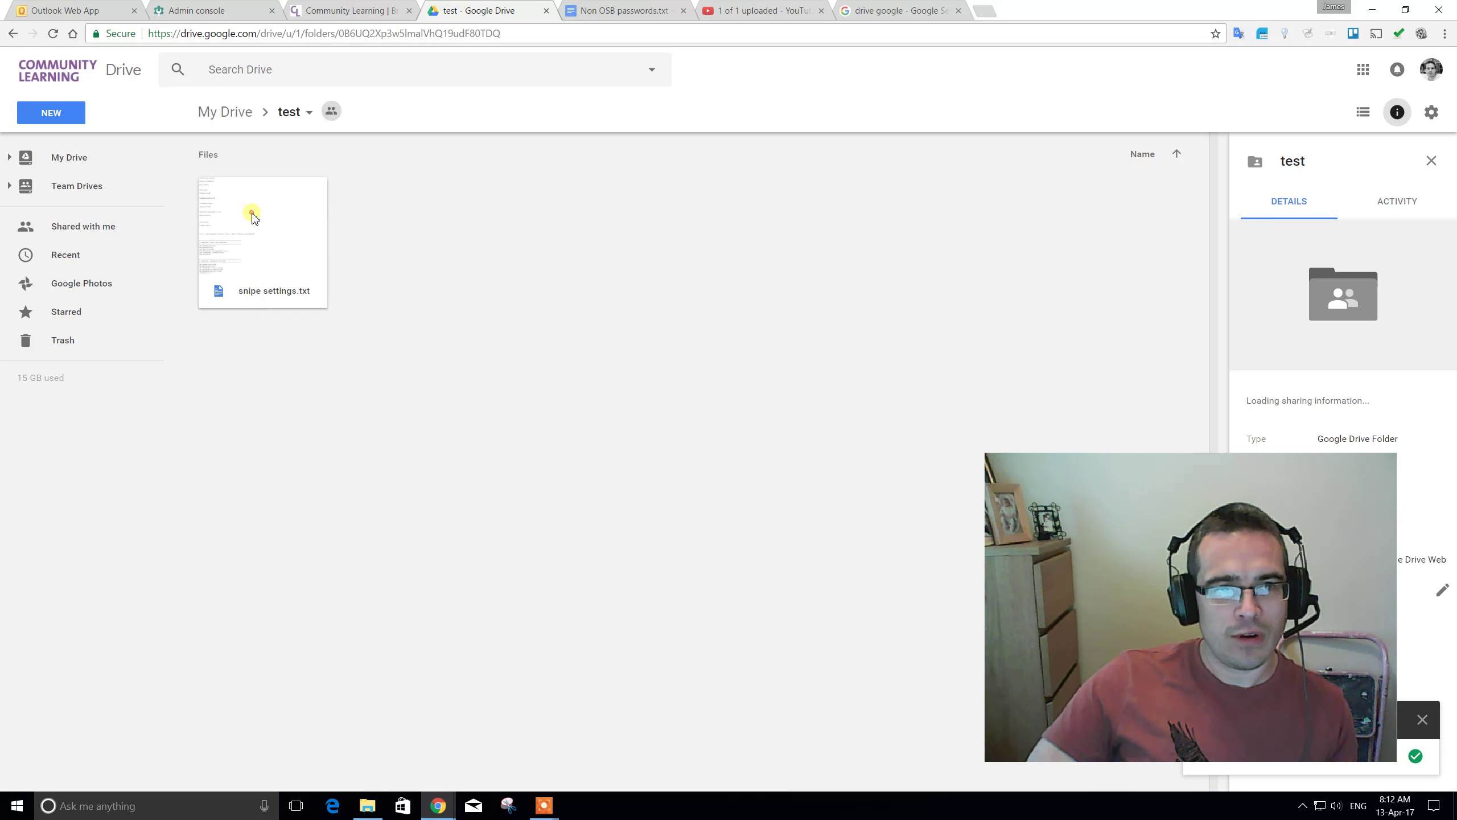
{"action": "right_click", "coordinate": [251, 213]}
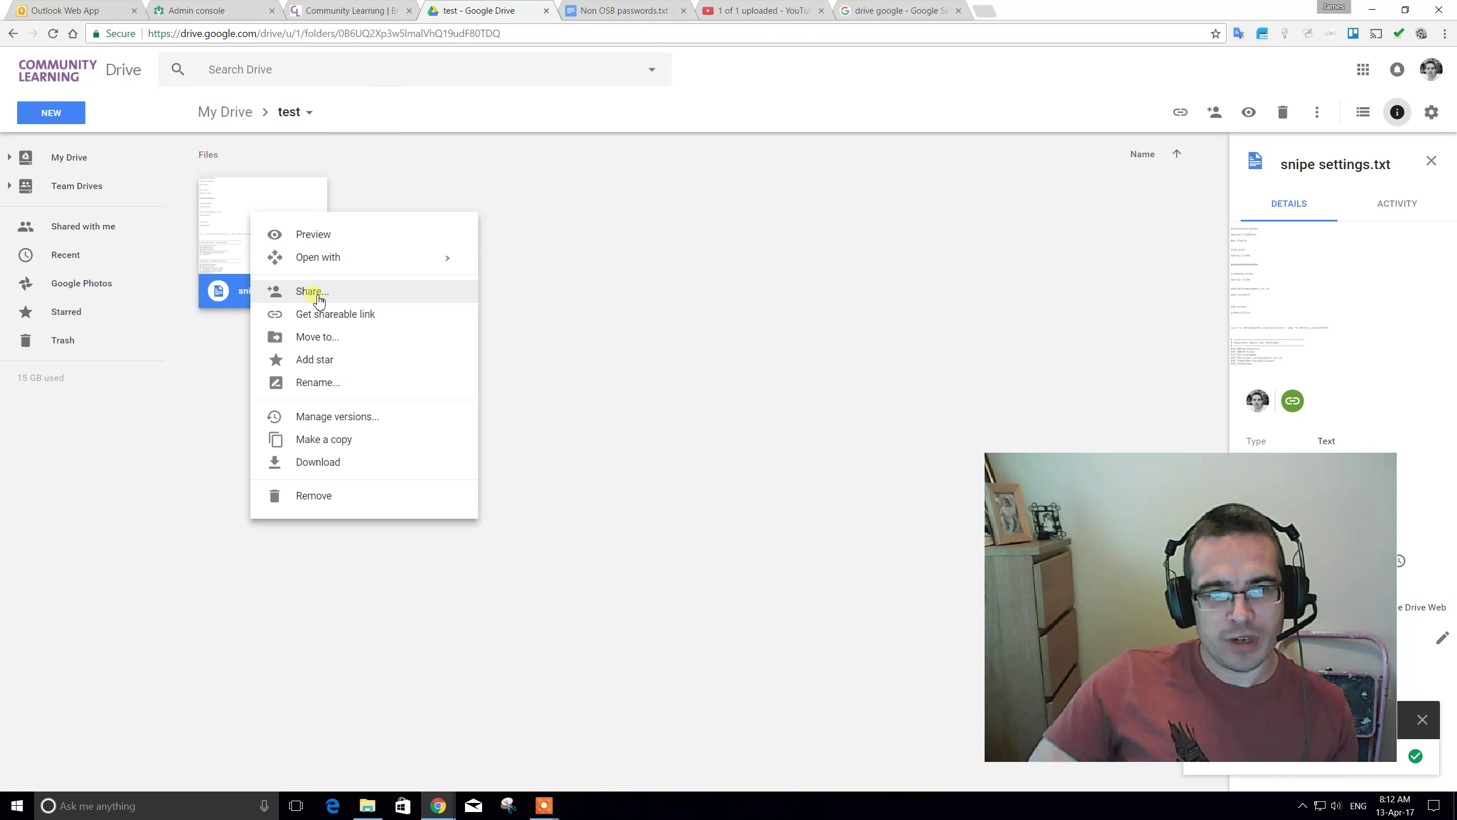
Copy the Learning community west view link for snipe settings.txt and review link-sharing choices.
{"action": "left_click", "coordinate": [313, 291]}
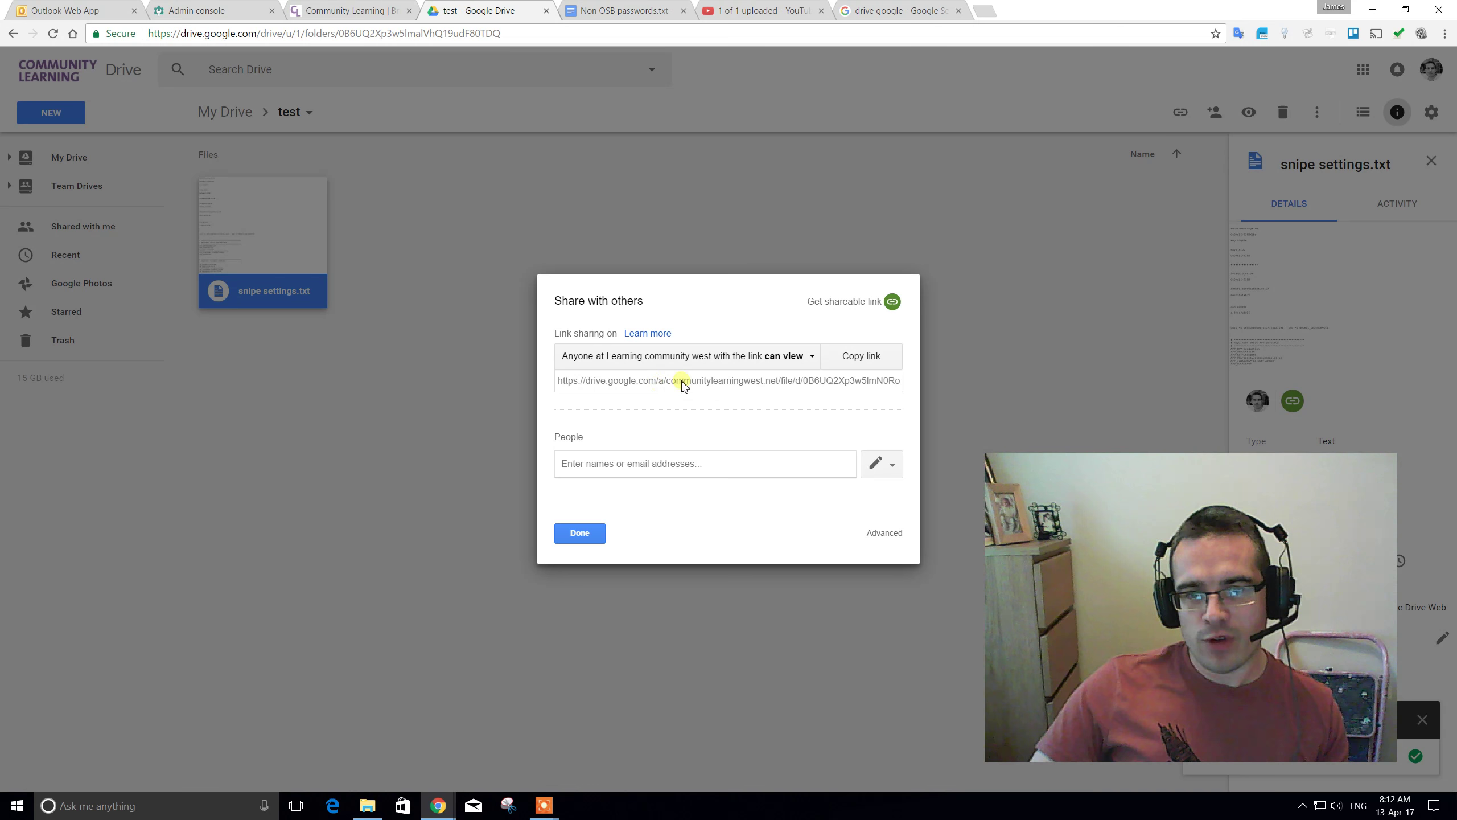
{"action": "left_click", "coordinate": [752, 383]}
{"action": "left_click", "coordinate": [842, 363]}
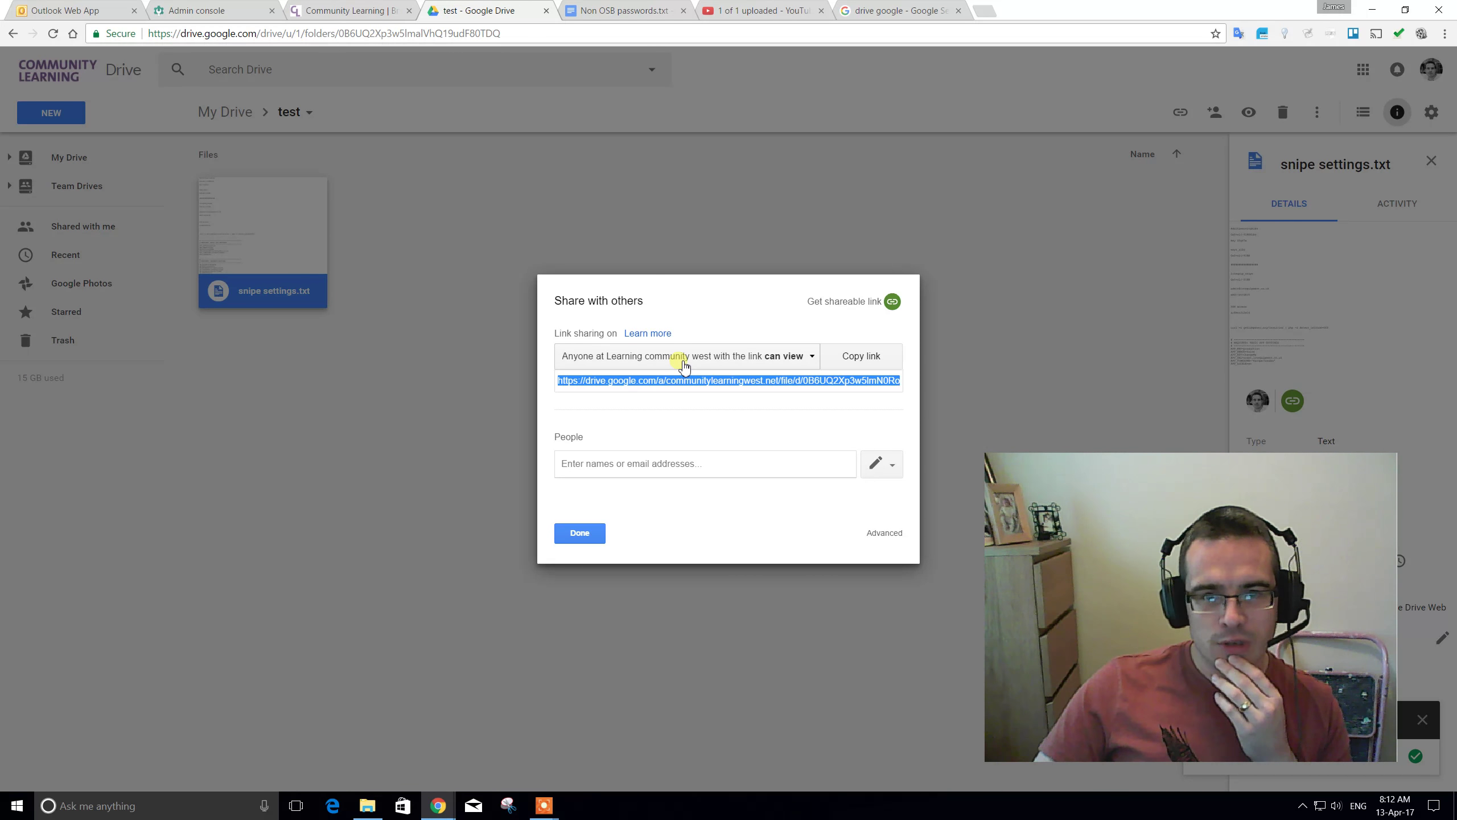
{"action": "left_click", "coordinate": [684, 365]}
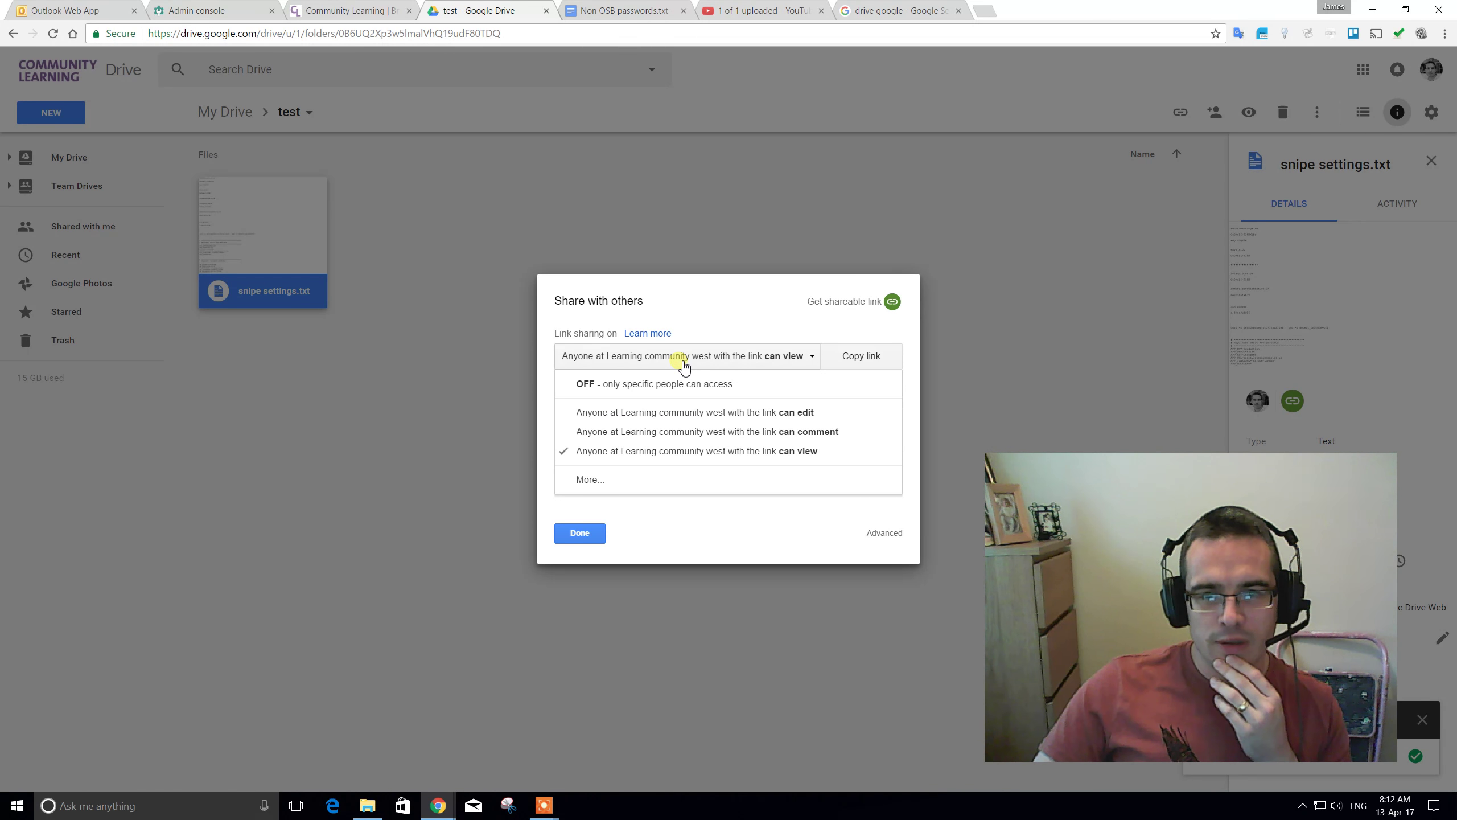
Set link sharing to 'On - Anyone with the link' with Can view, save, and copy the link.
{"action": "left_click", "coordinate": [588, 487]}
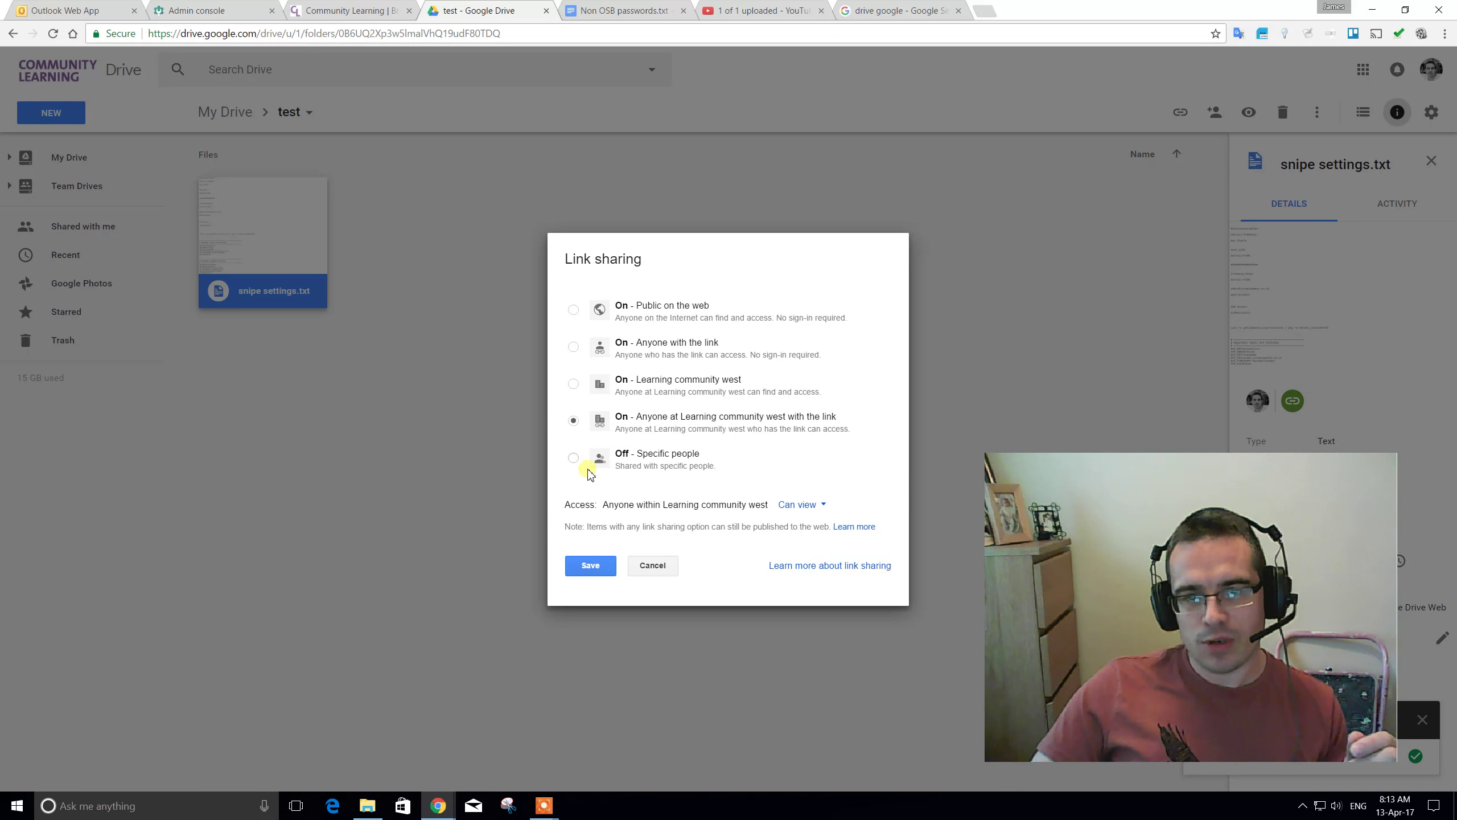
{"action": "left_click", "coordinate": [573, 346]}
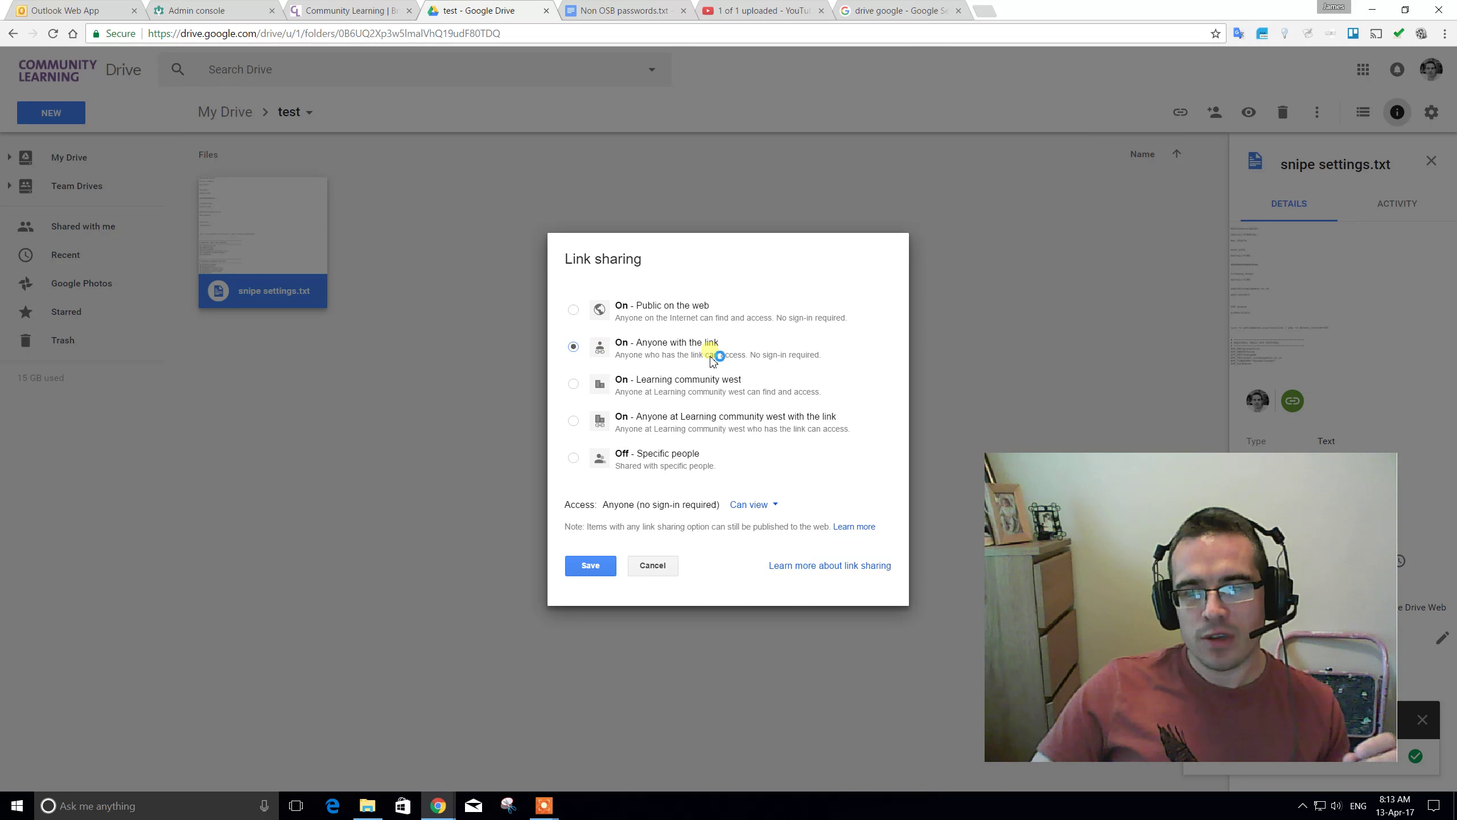
{"action": "left_click", "coordinate": [758, 504]}
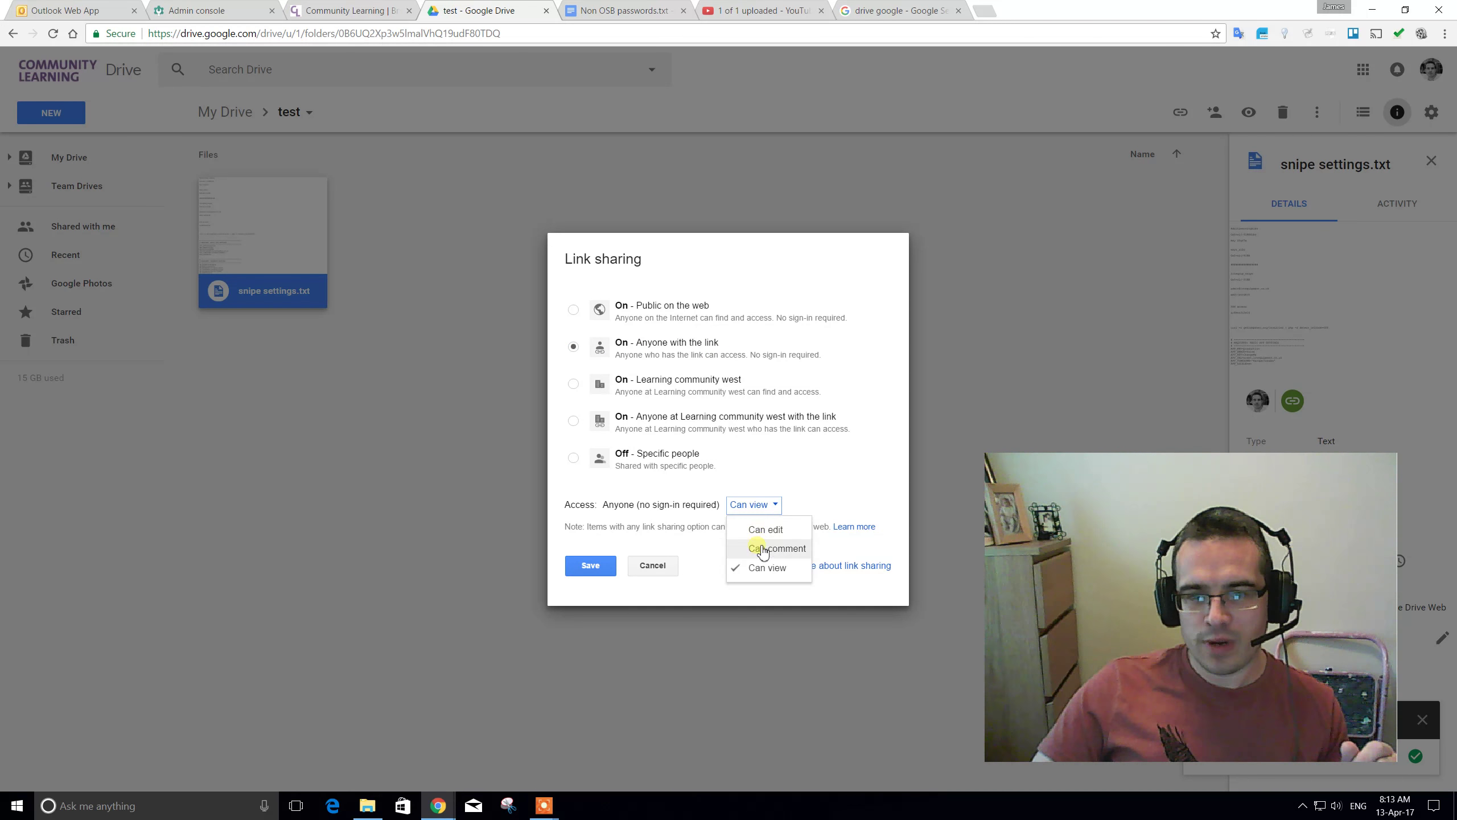
{"action": "left_click", "coordinate": [823, 491]}
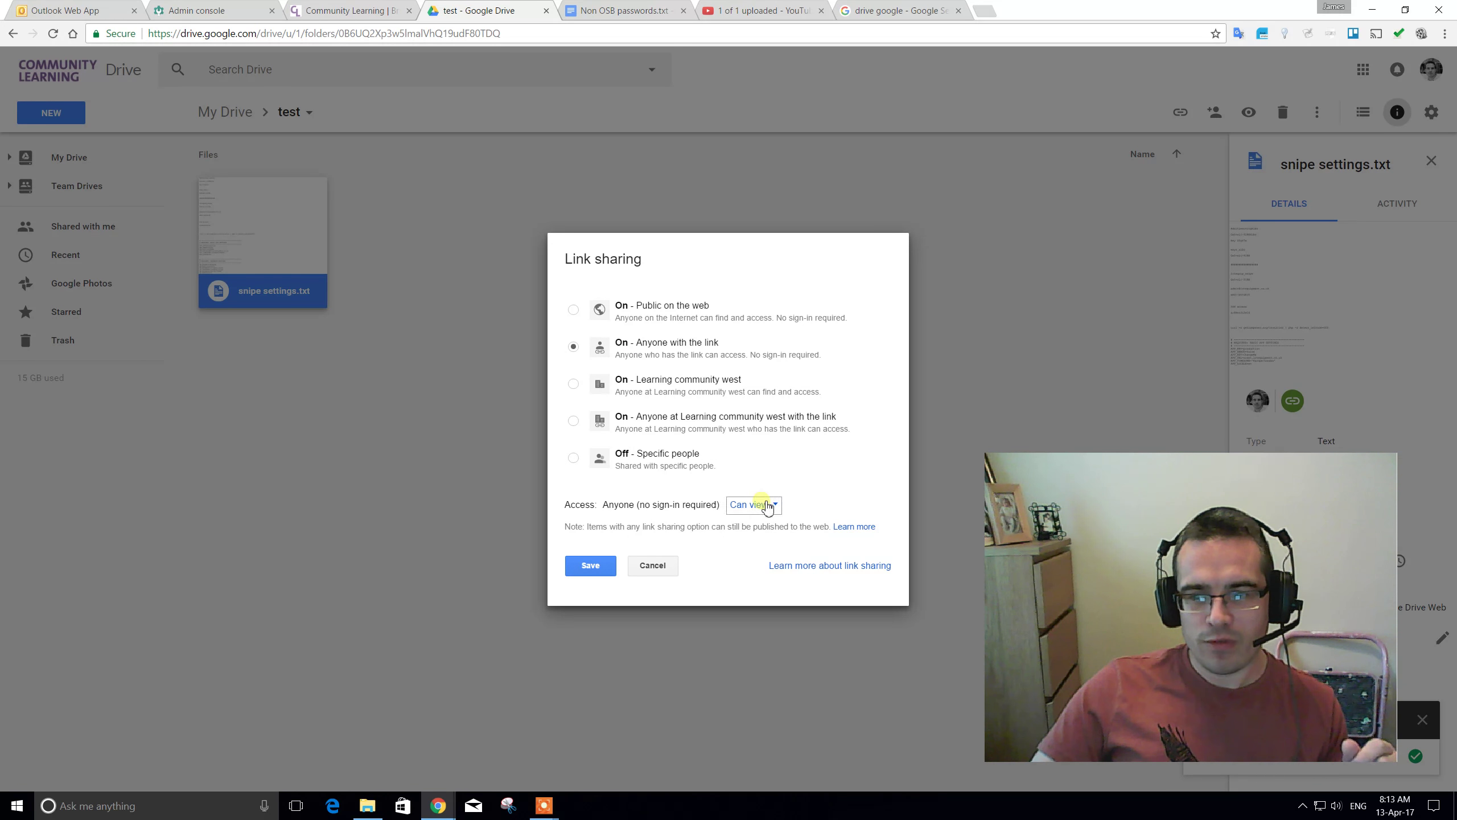
{"action": "left_click", "coordinate": [586, 565]}
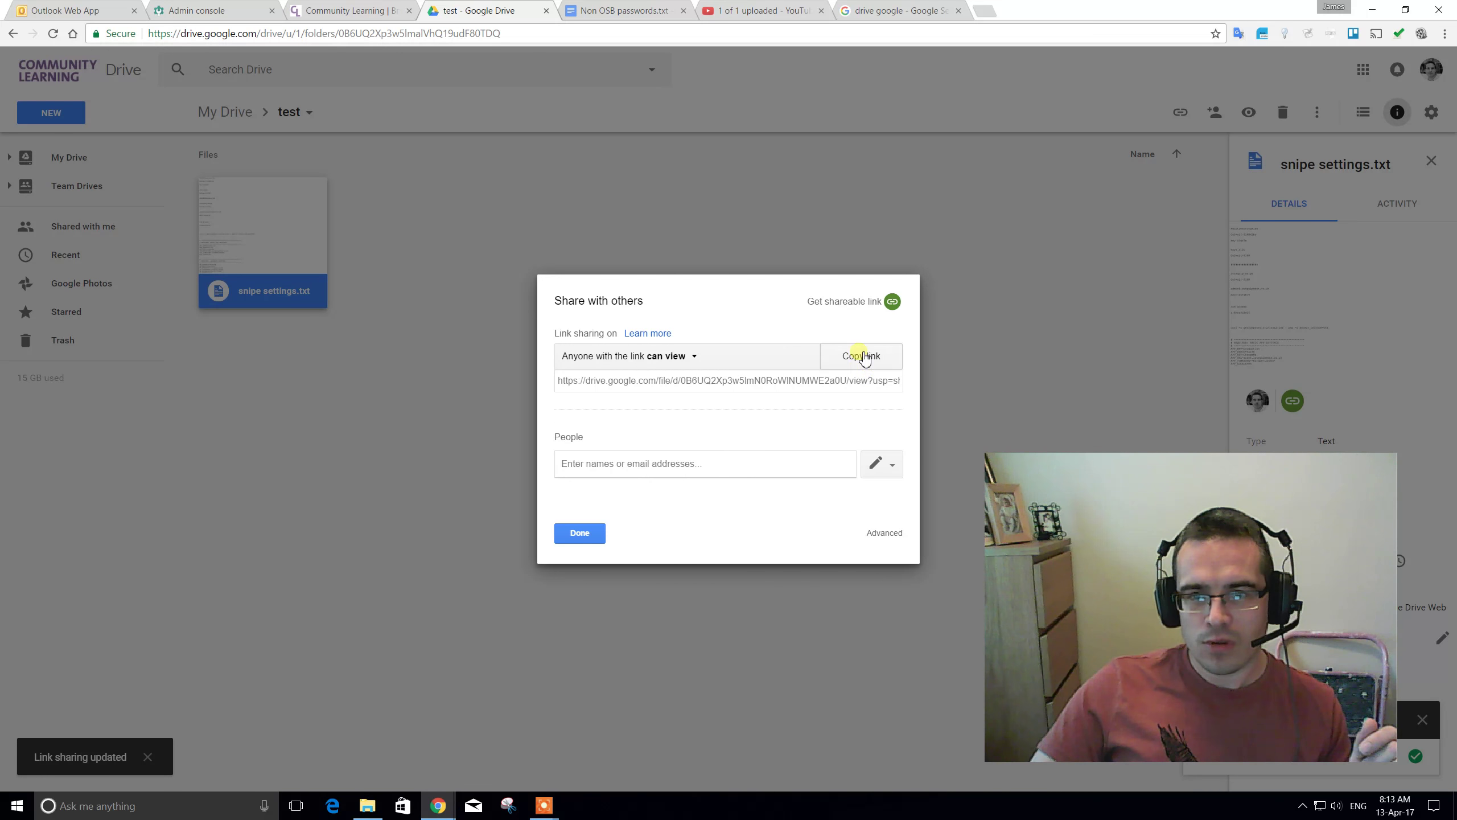
{"action": "left_click", "coordinate": [861, 356]}
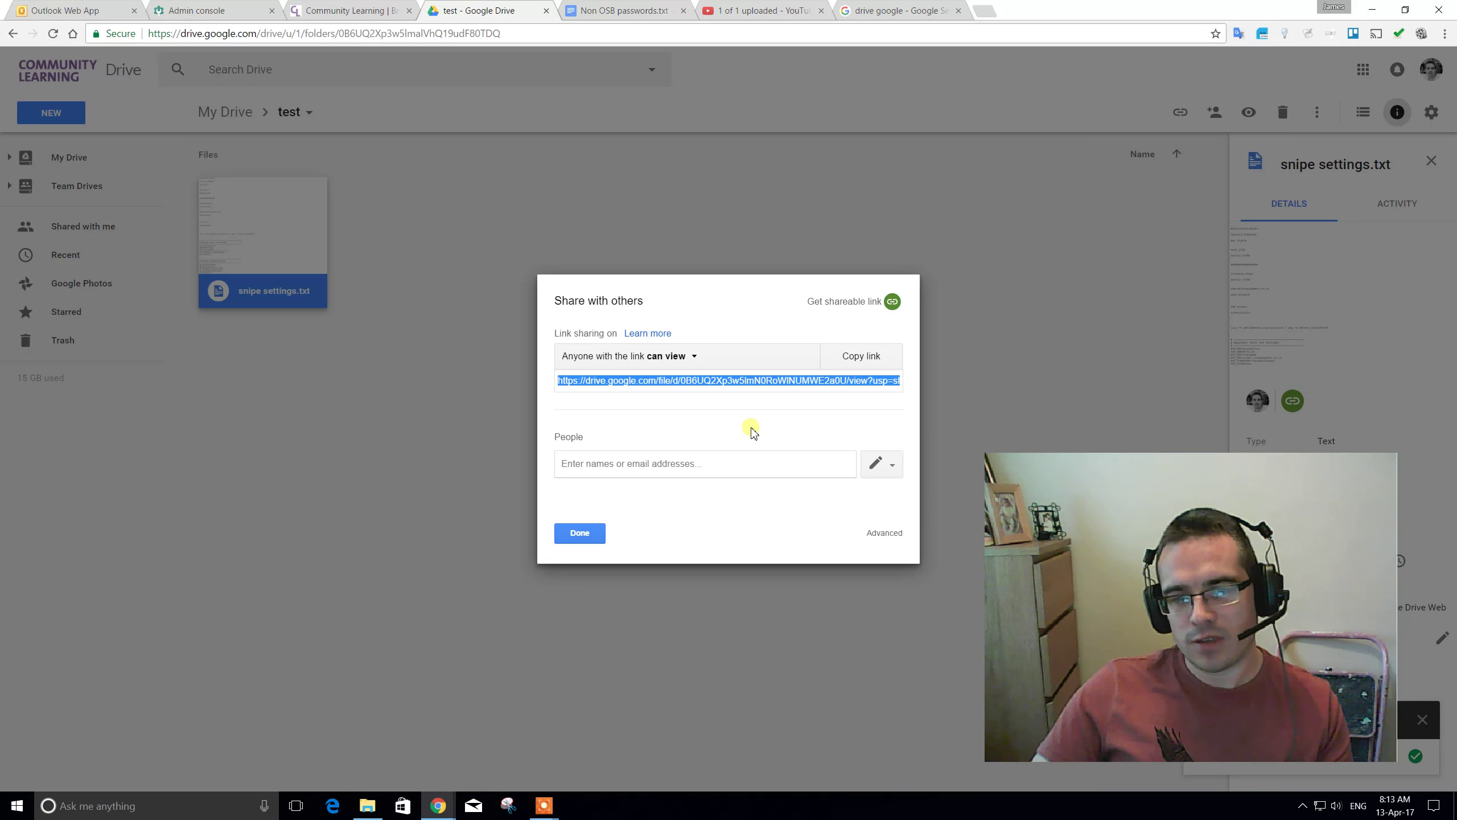
{"action": "left_click", "coordinate": [586, 537]}
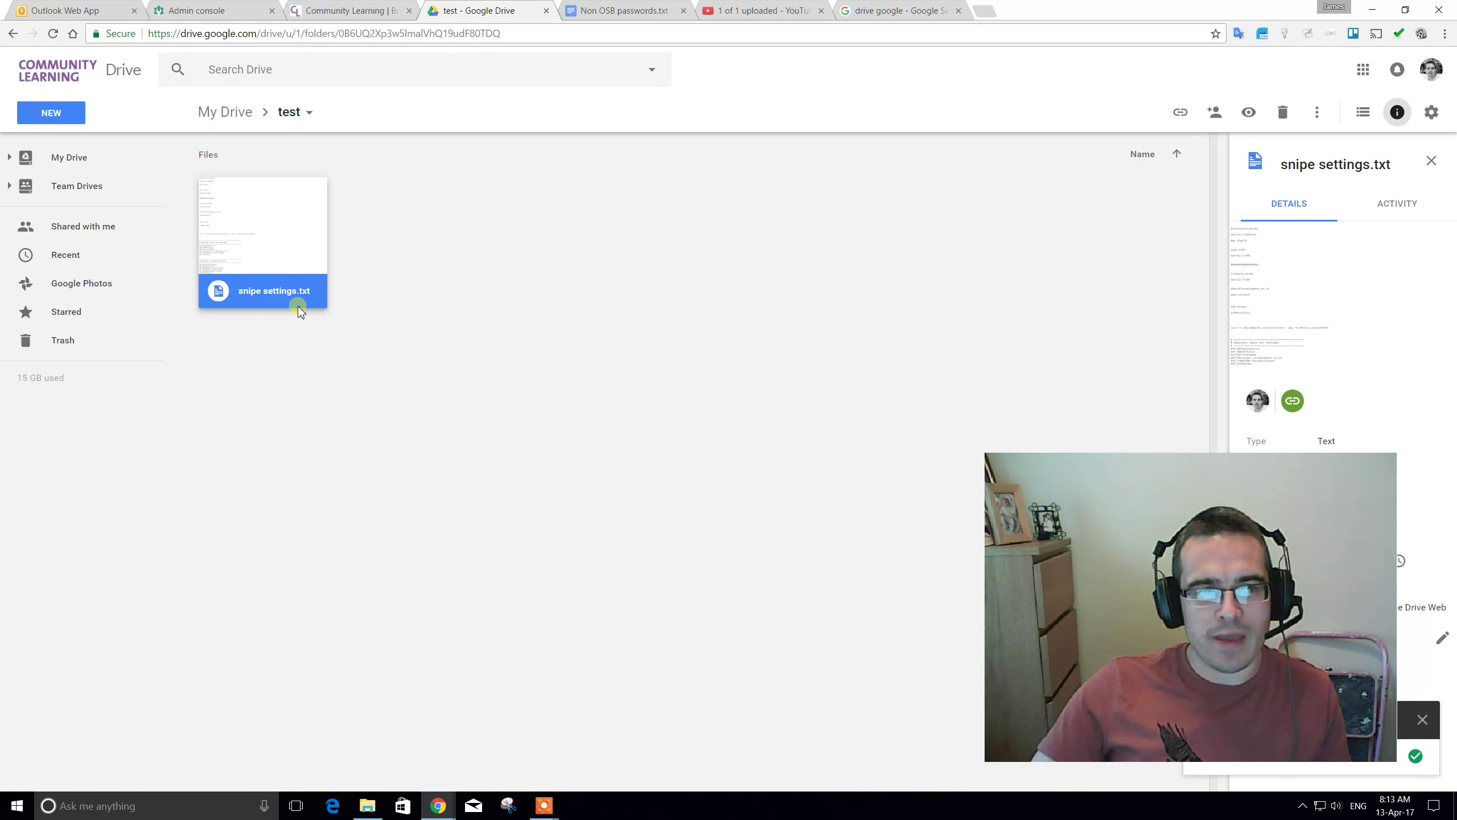
Remove snipe settings.txt from test, then remove the test folder from My Drive.
{"action": "right_click", "coordinate": [261, 238]}
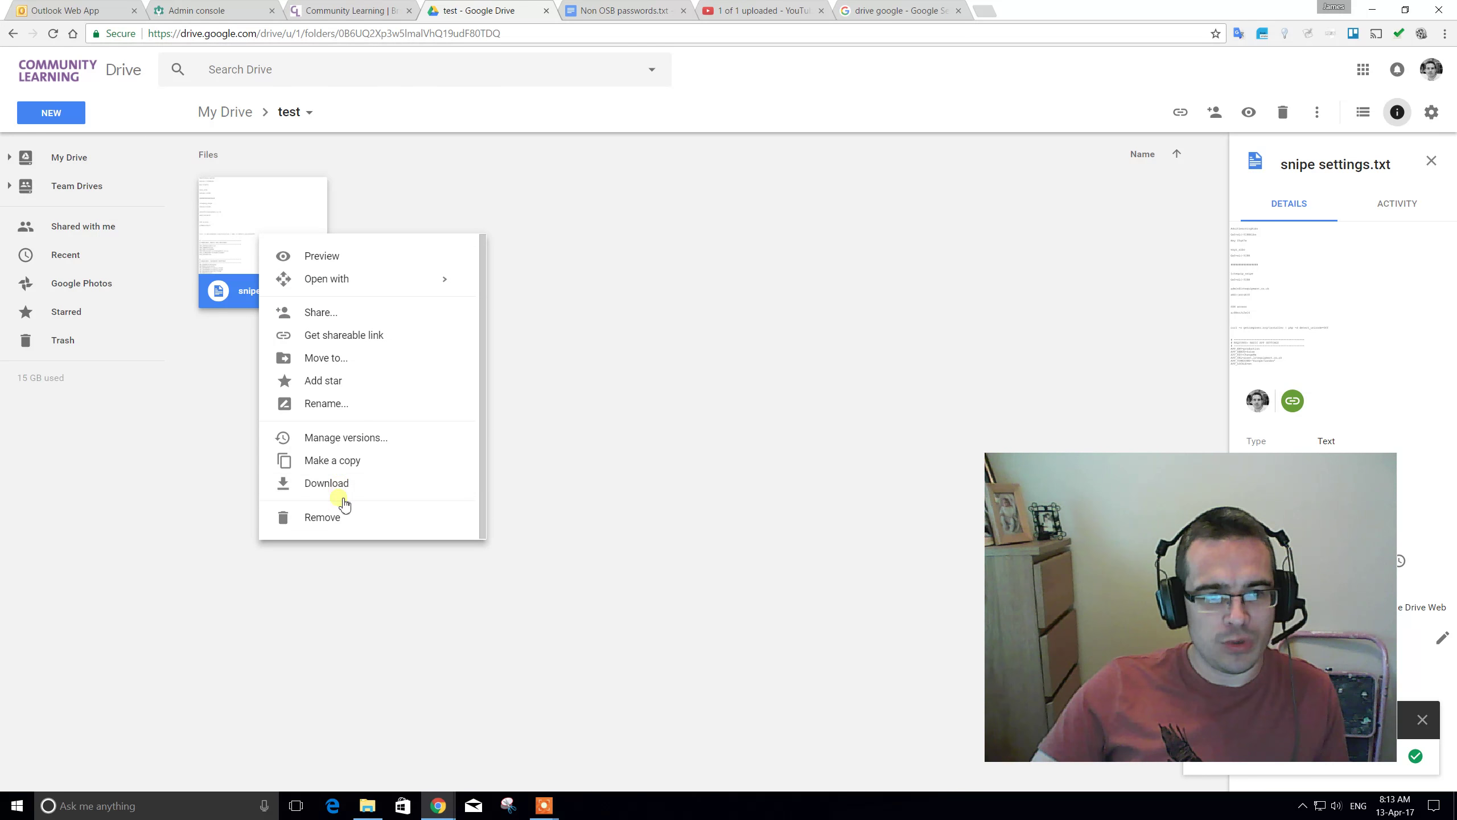
{"action": "left_click", "coordinate": [336, 514]}
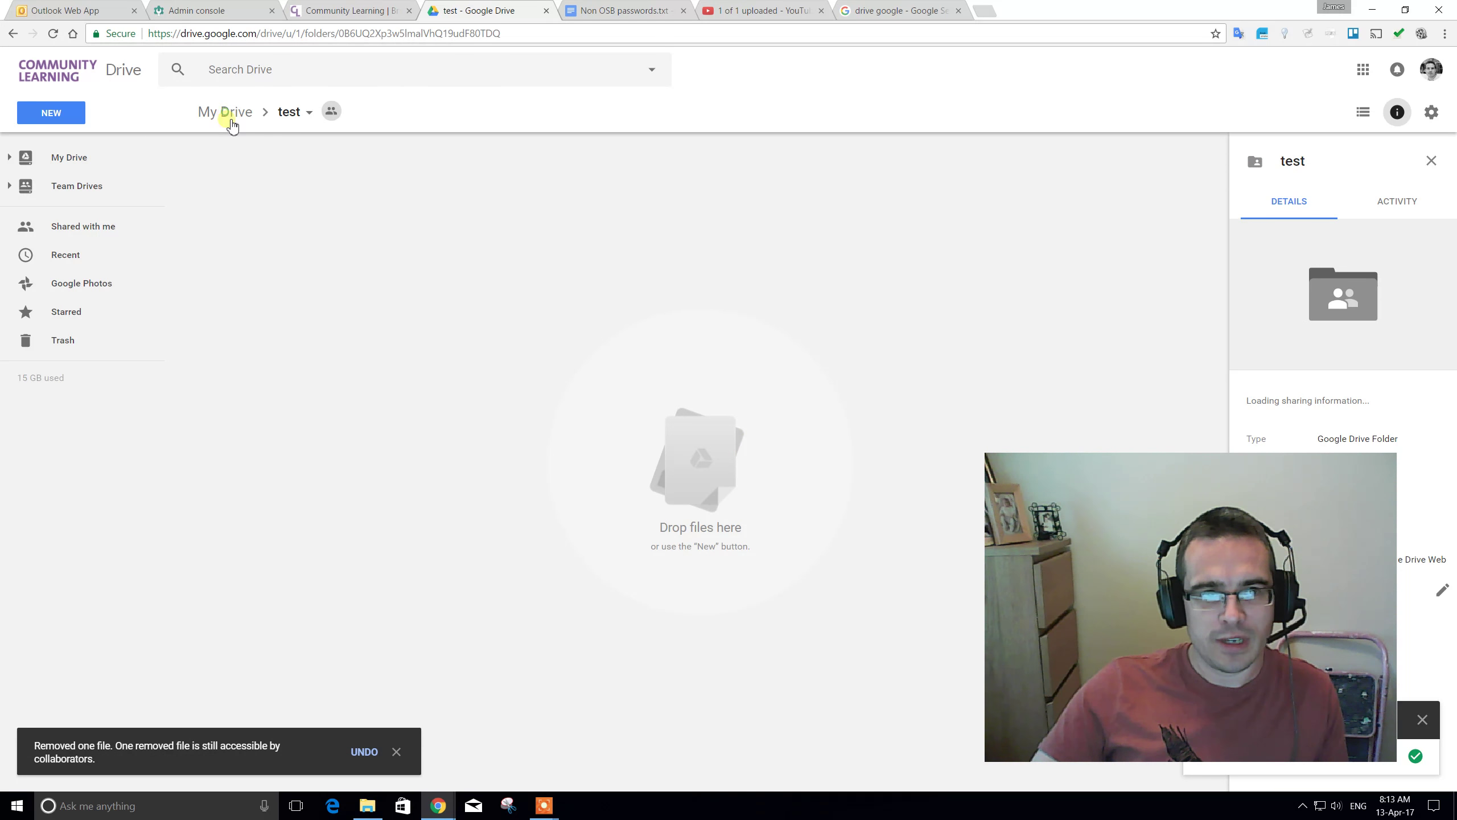
{"action": "left_click", "coordinate": [231, 122]}
{"action": "left_click", "coordinate": [966, 253]}
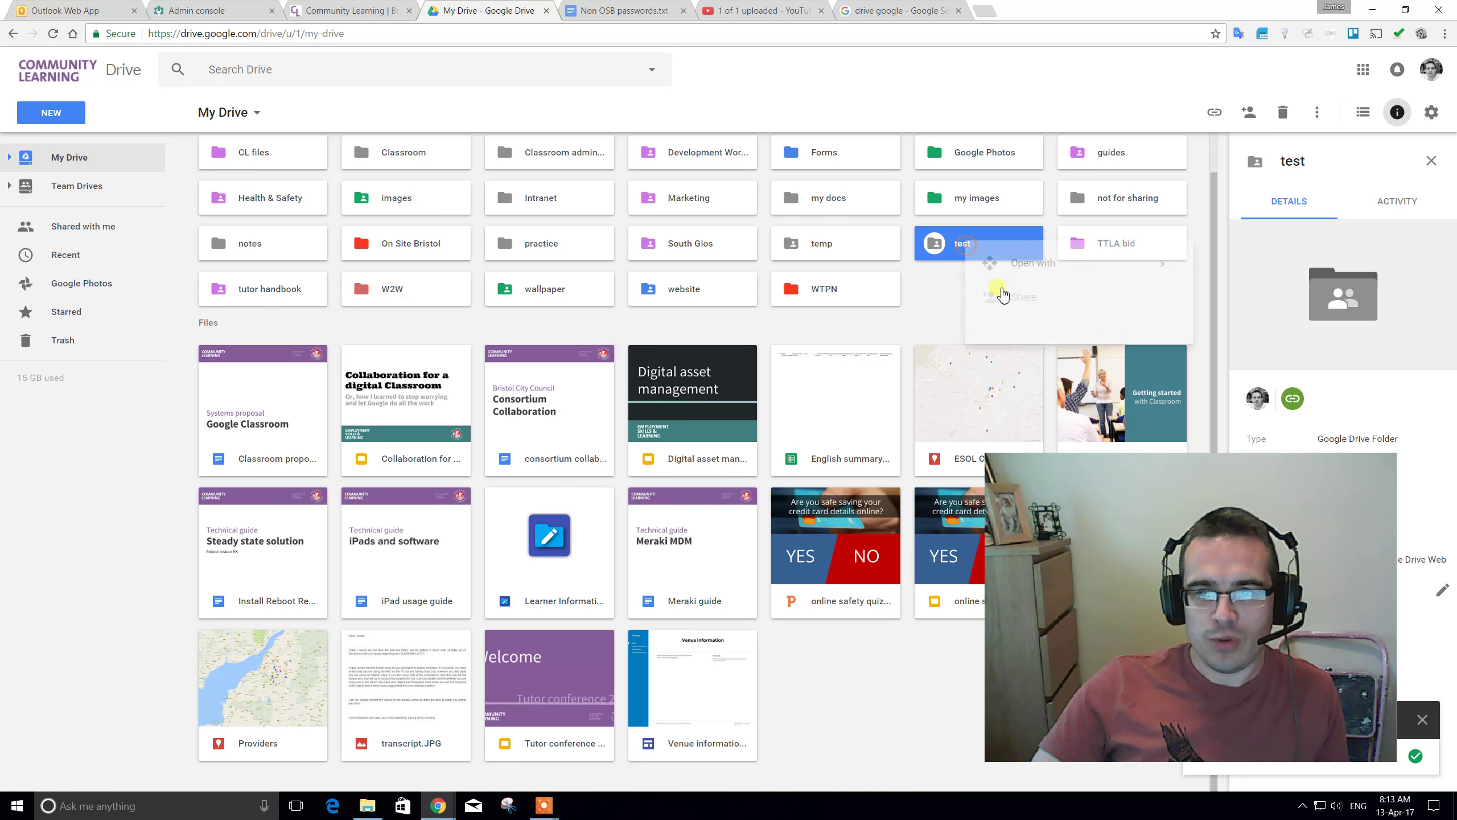
{"action": "right_click", "coordinate": [965, 246]}
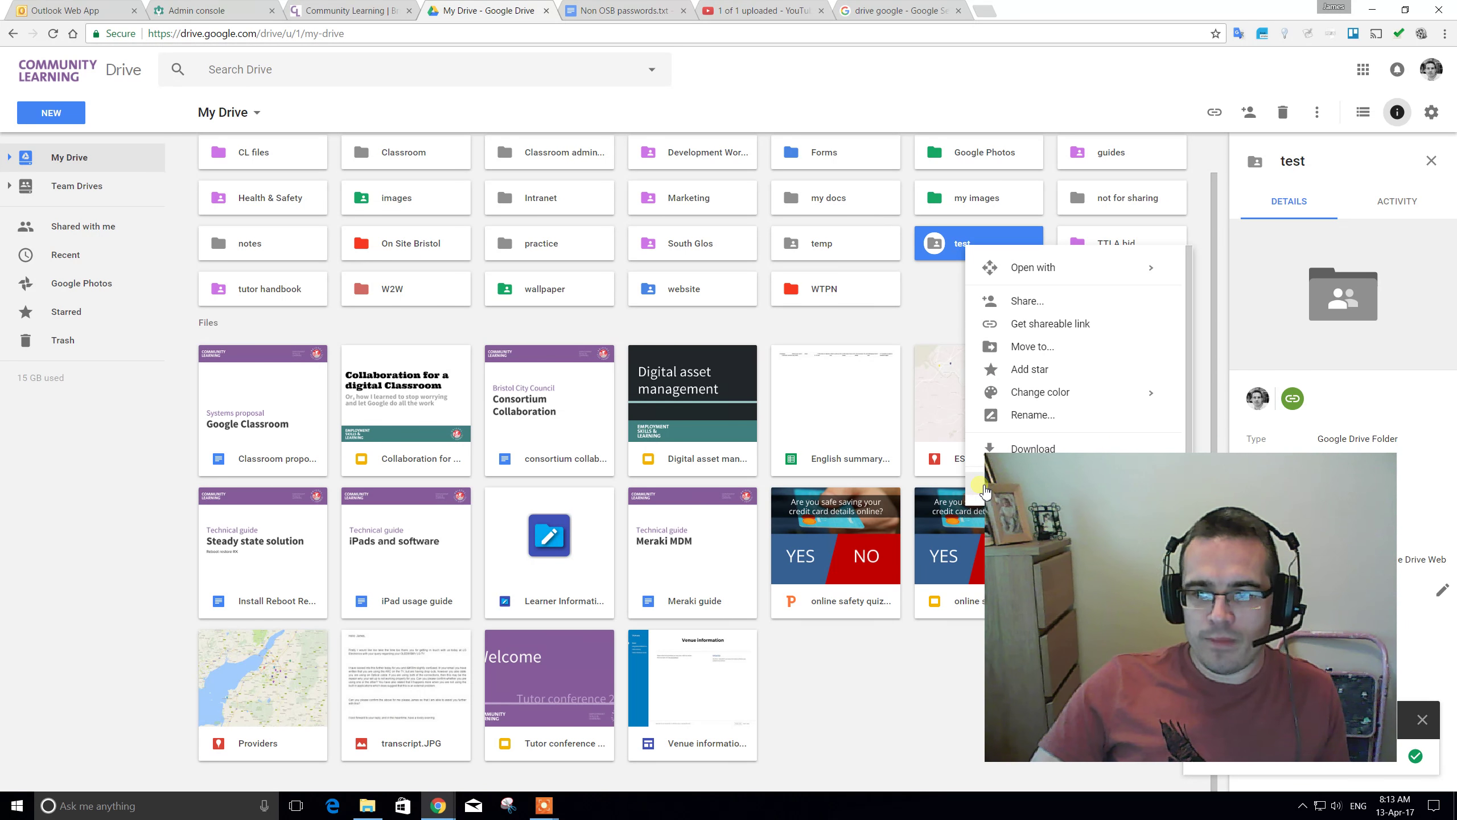
{"action": "left_click", "coordinate": [983, 489]}
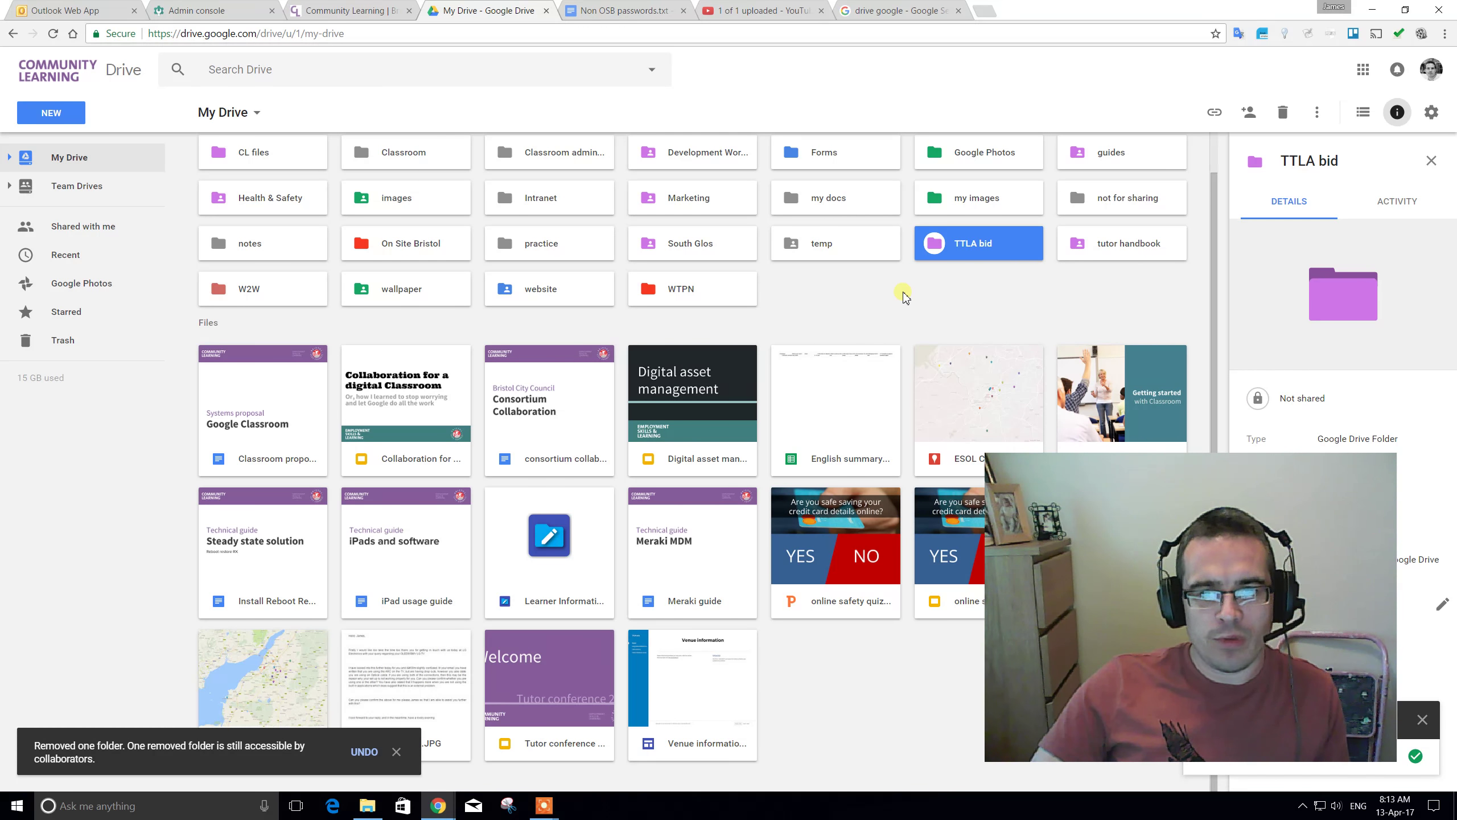
Scroll back up the My Drive folder grid.
{"action": "scroll", "coordinate": [833, 295], "scroll_direction": "up", "scroll_amount": 1}
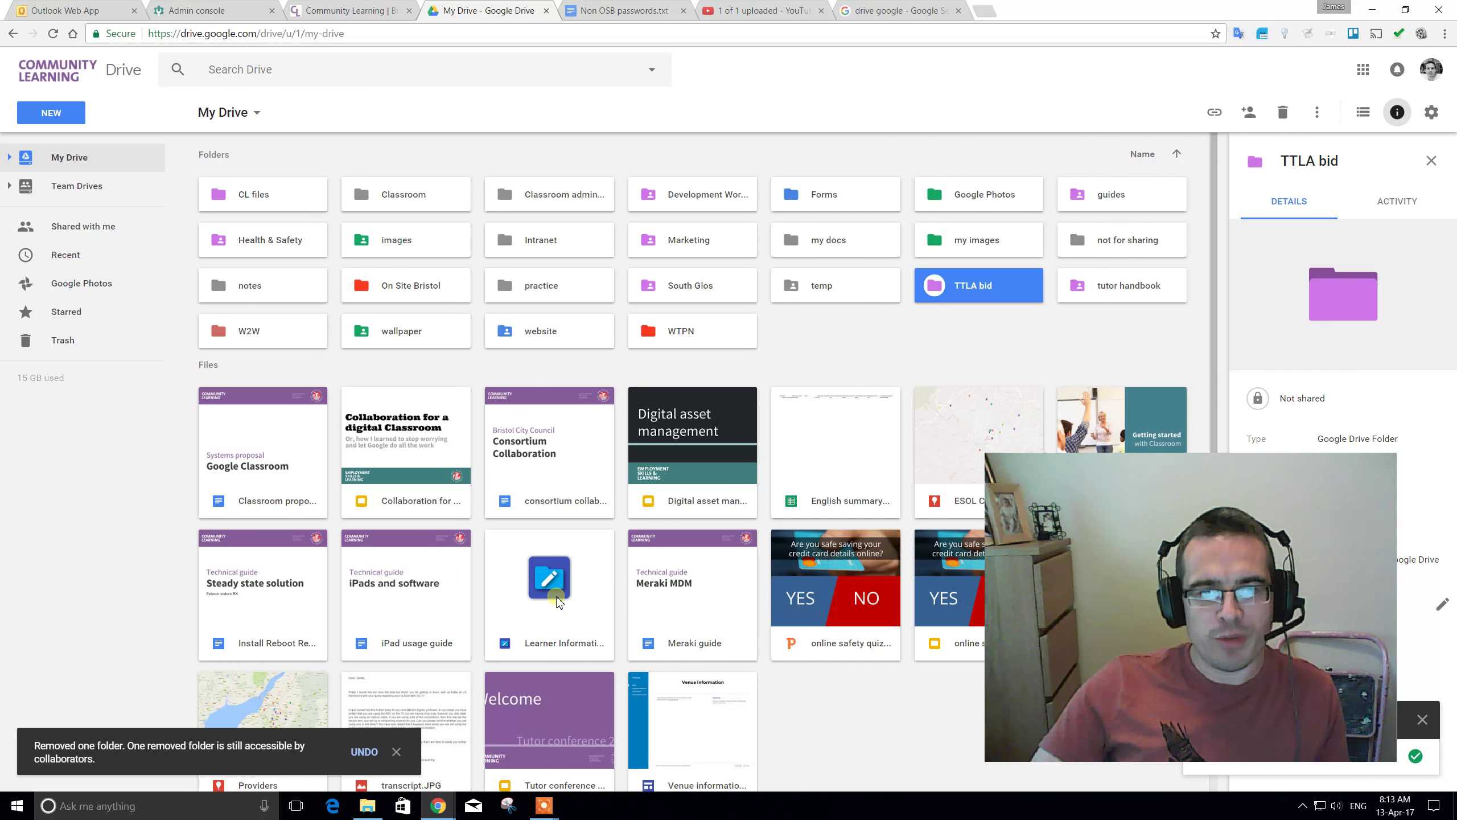
{"action": "left_click", "coordinate": [76, 186]}
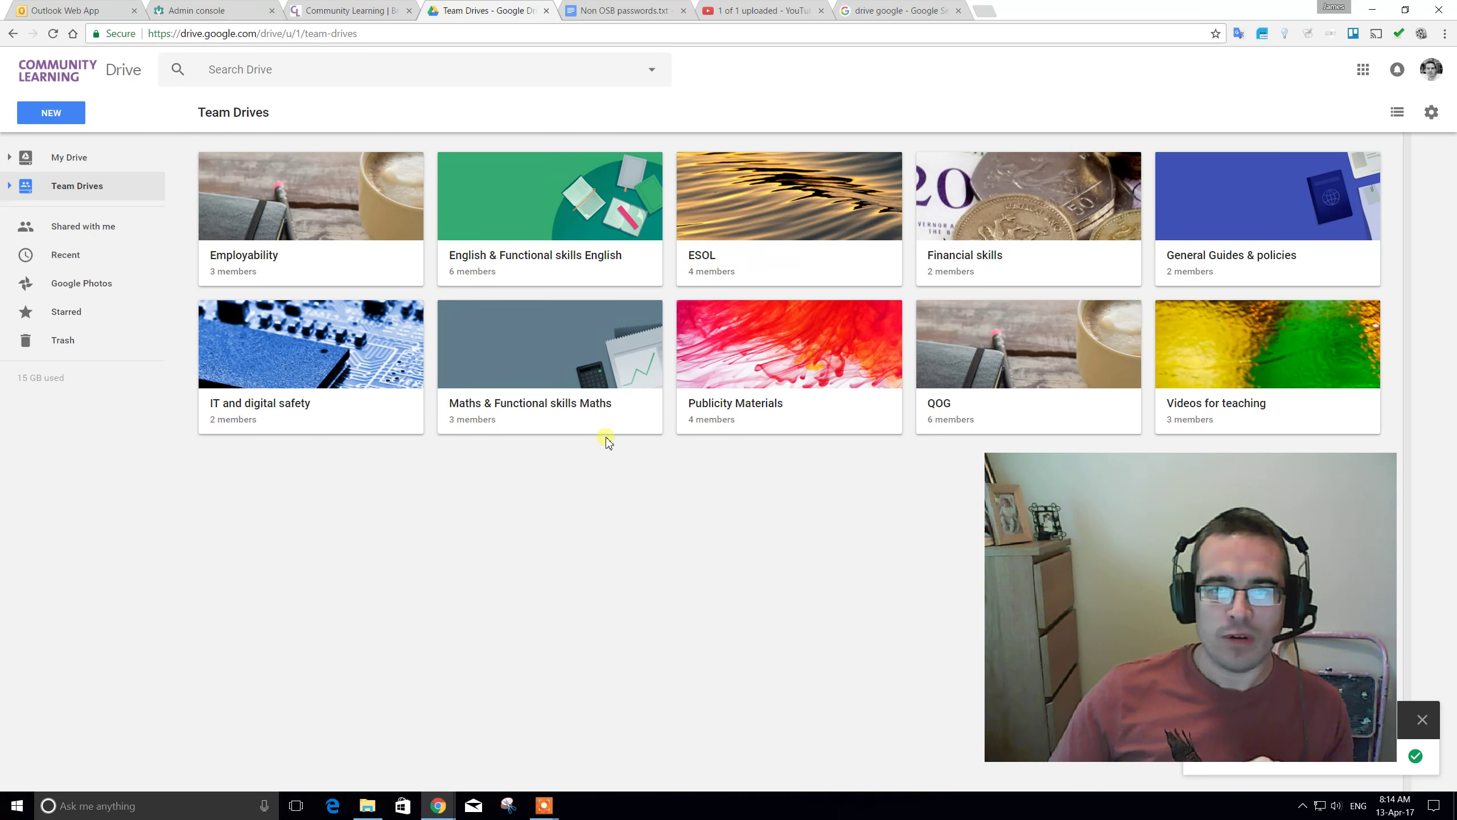
{"action": "double_click", "coordinate": [321, 367]}
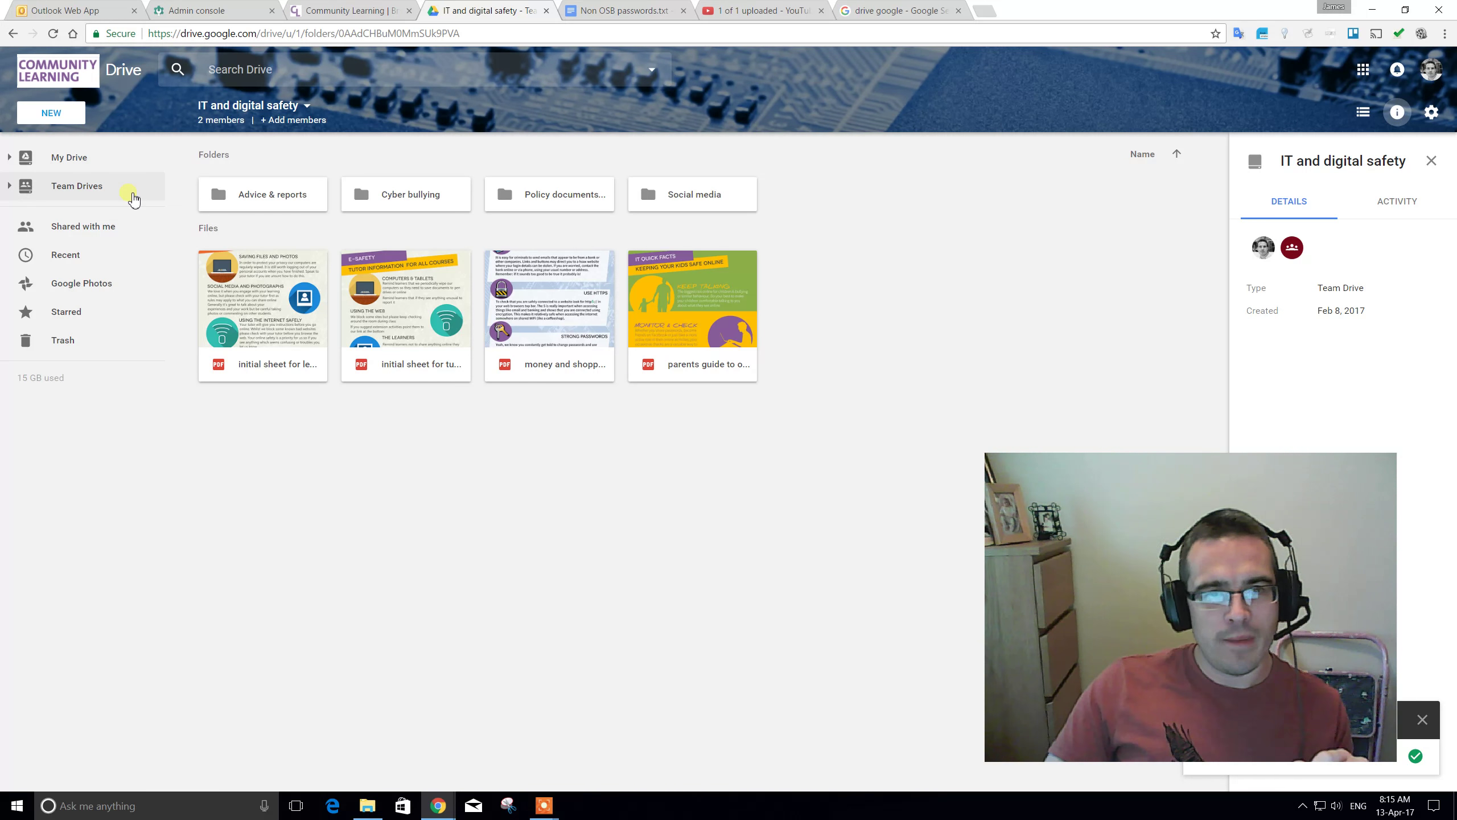
{"action": "left_click", "coordinate": [93, 195]}
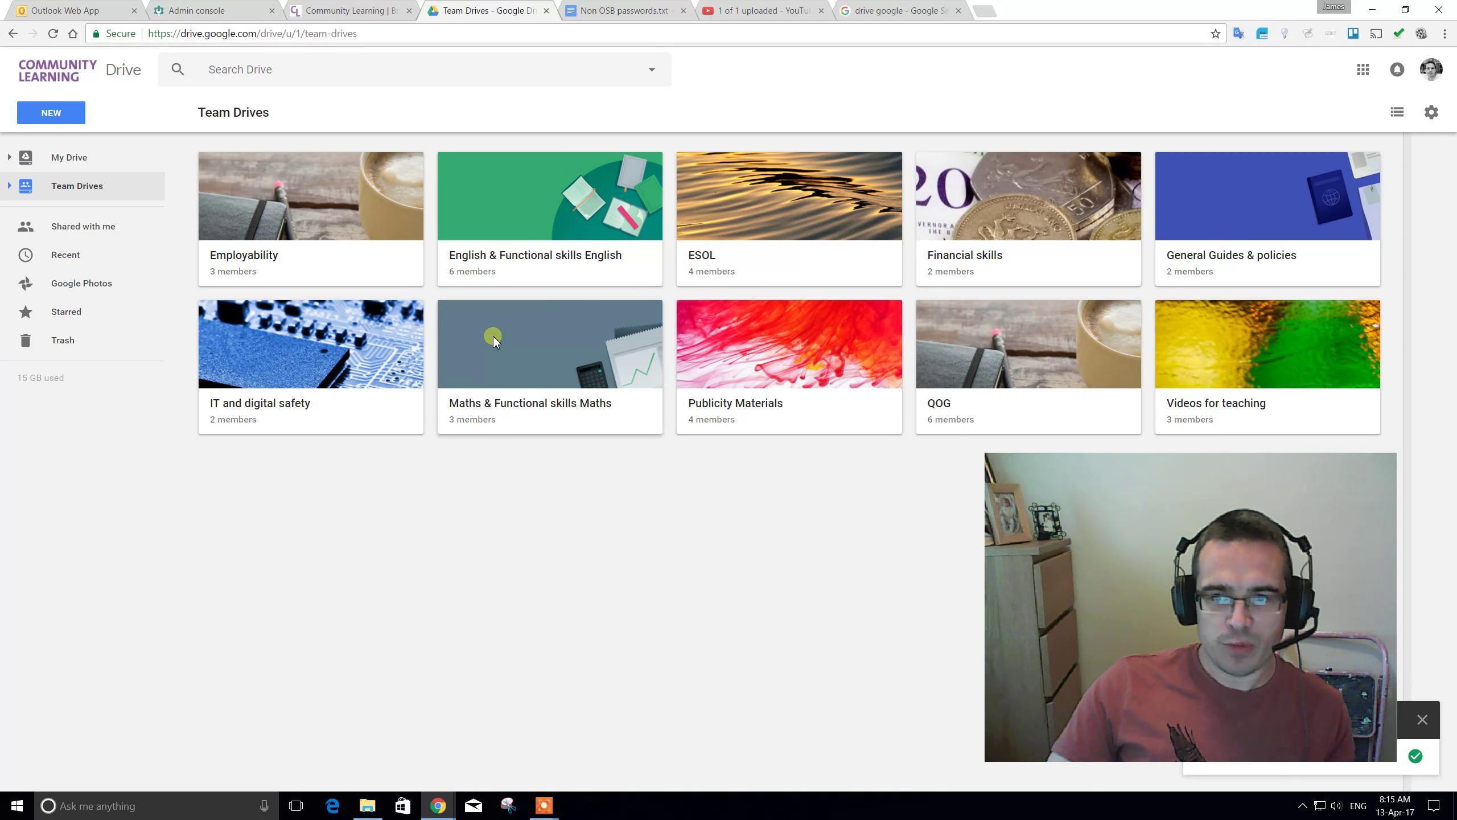
Start a new Team Drive named 'craft - willow'.
{"action": "right_click", "coordinate": [452, 496]}
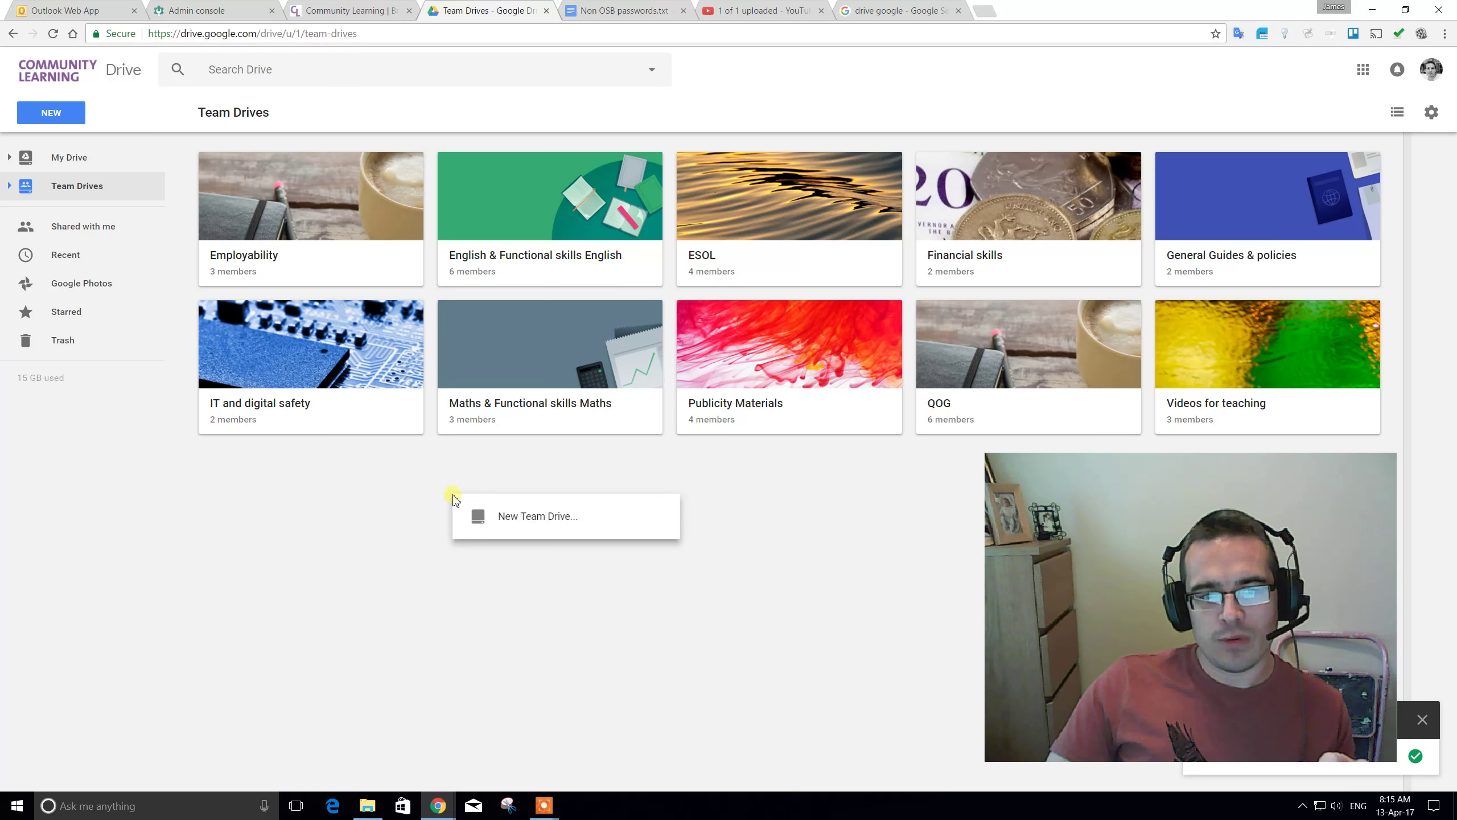
{"action": "left_click", "coordinate": [526, 520]}
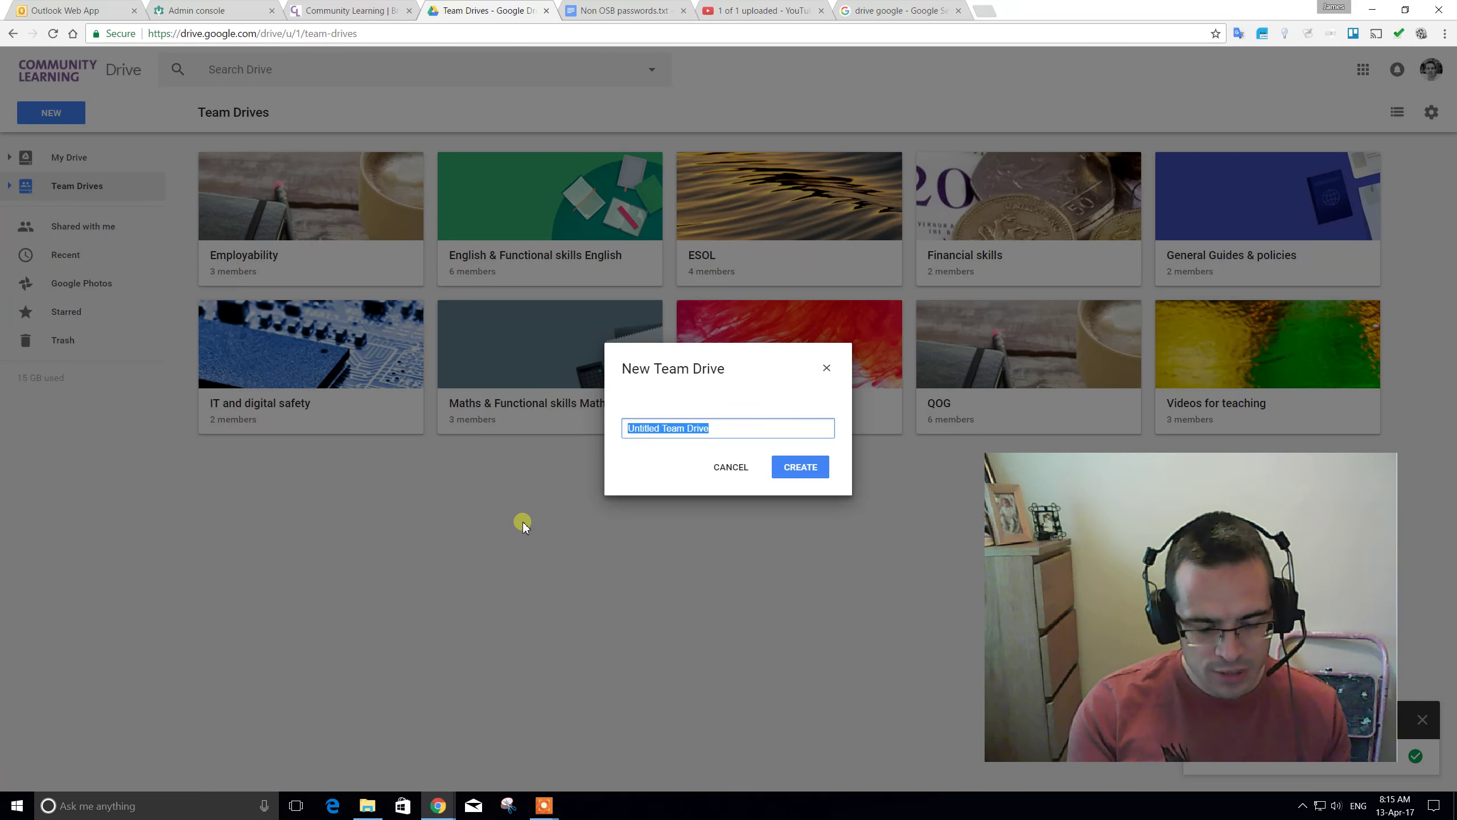
{"action": "type", "text": "c"}
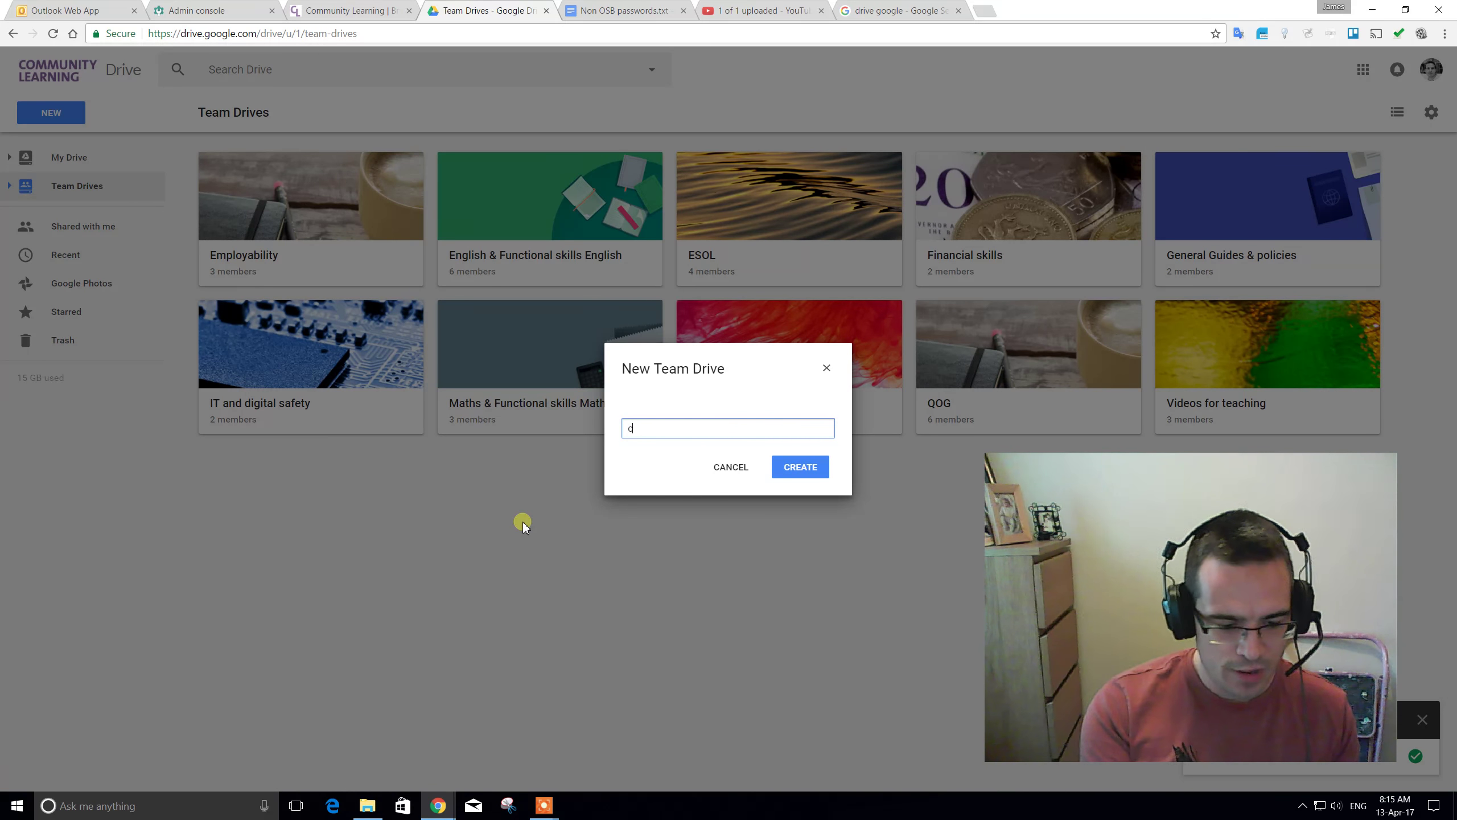
{"action": "type", "text": "raft"}
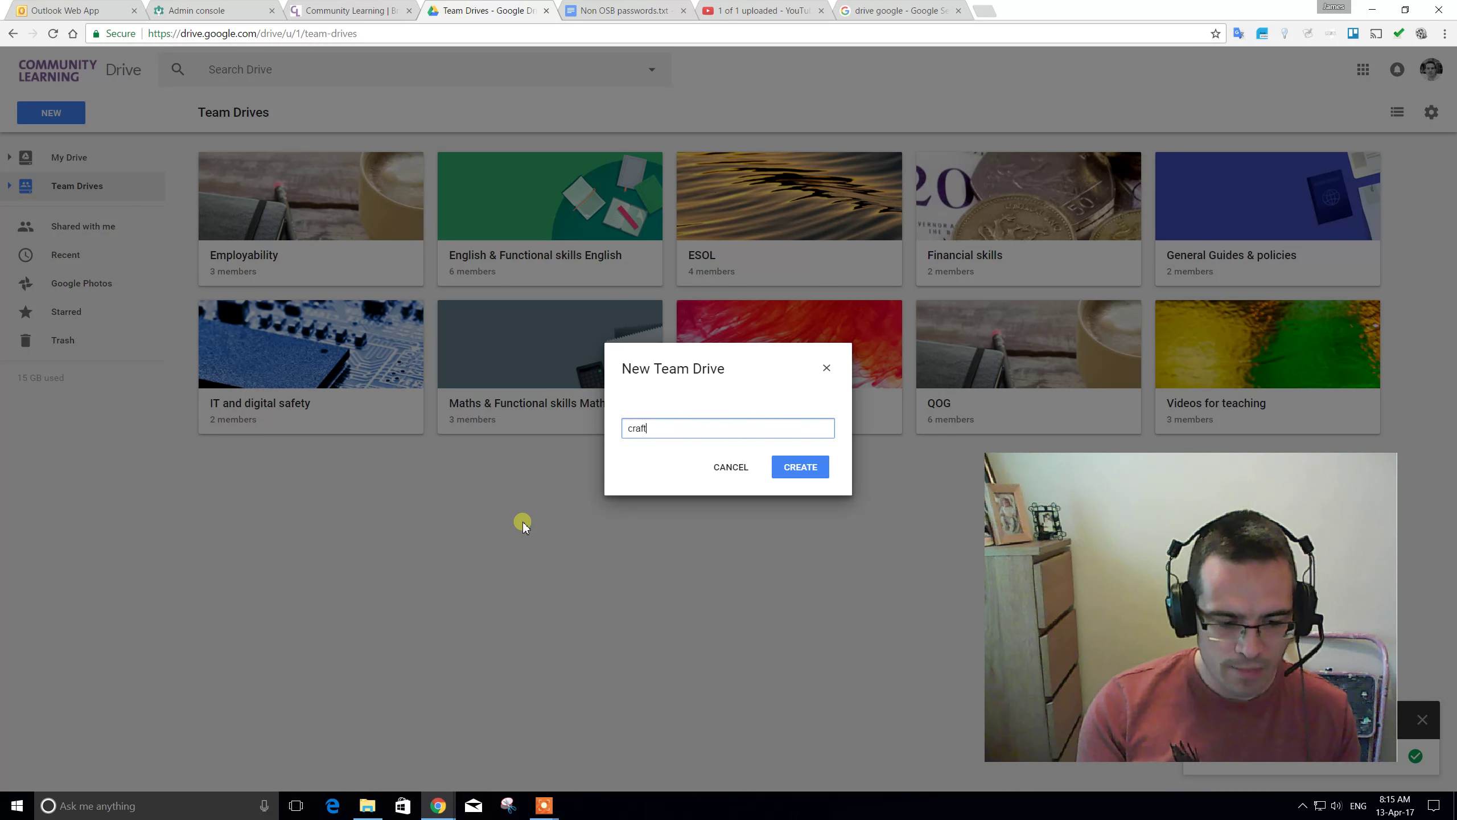
{"action": "type", "text": " - willow"}
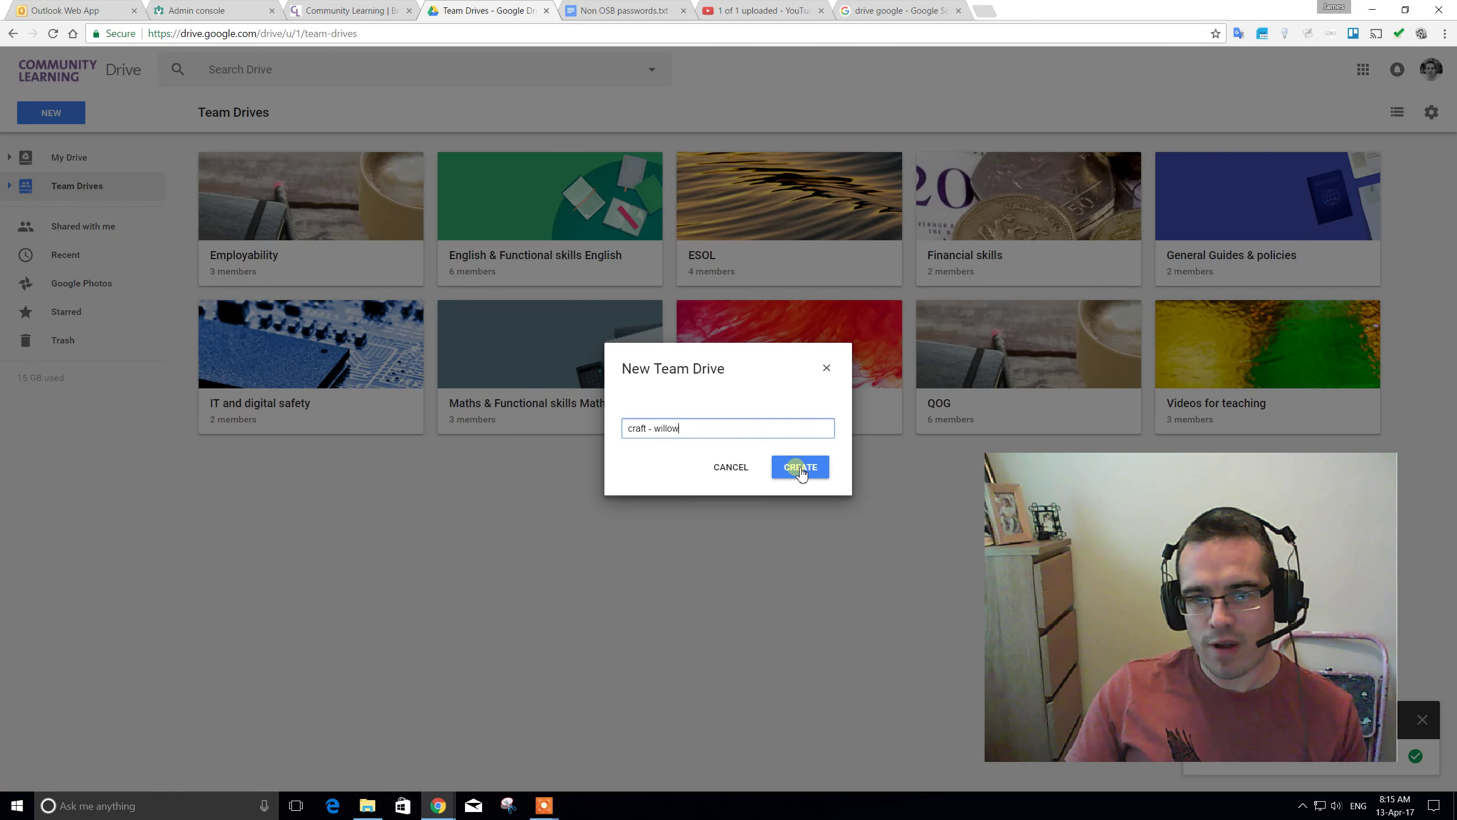
{"action": "left_click", "coordinate": [801, 468]}
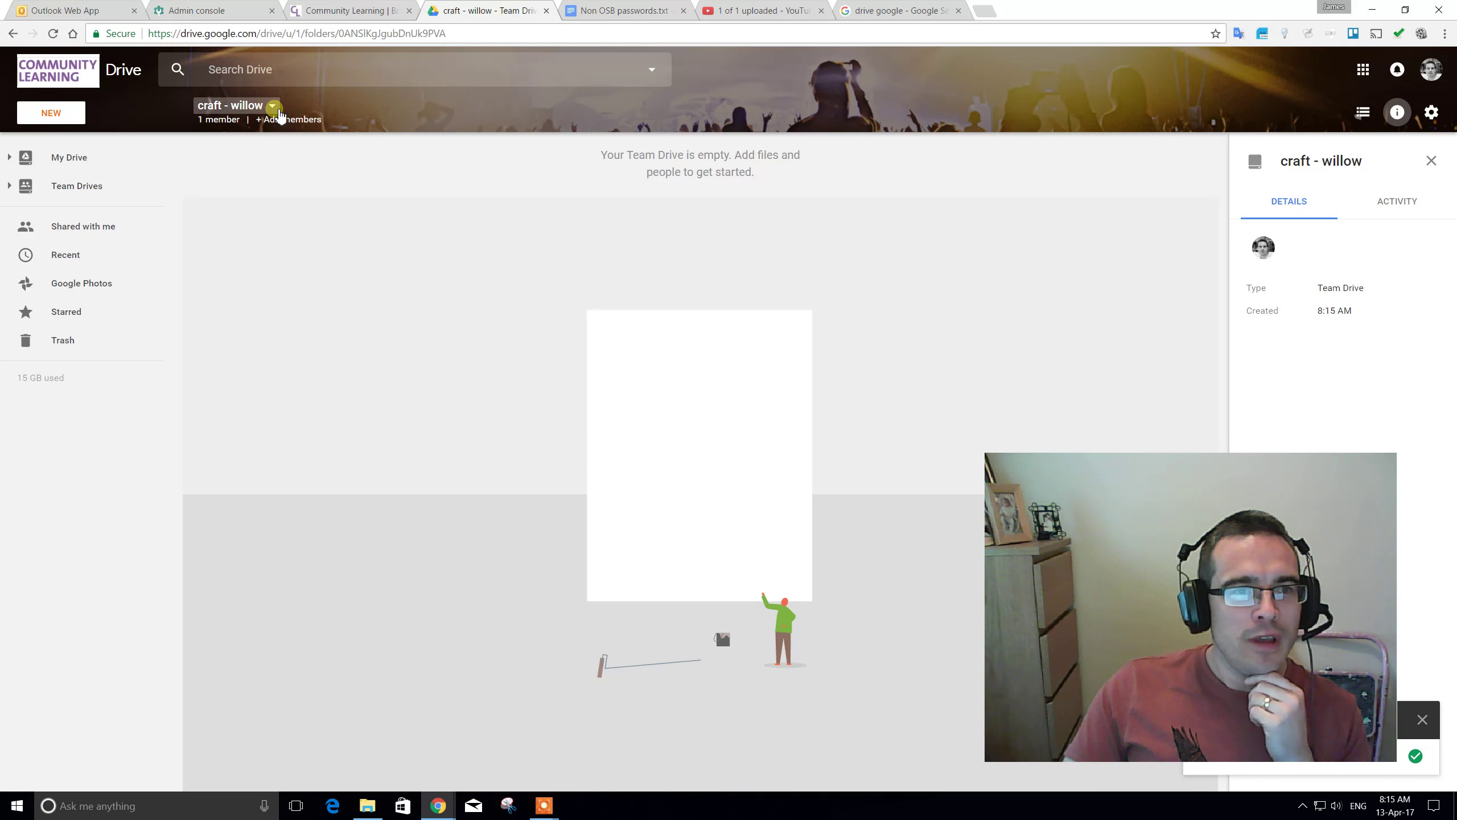
Apply the abacus gallery image as the craft - willow drive's theme.
{"action": "left_click", "coordinate": [271, 107]}
{"action": "mouse_move", "coordinate": [364, 182]}
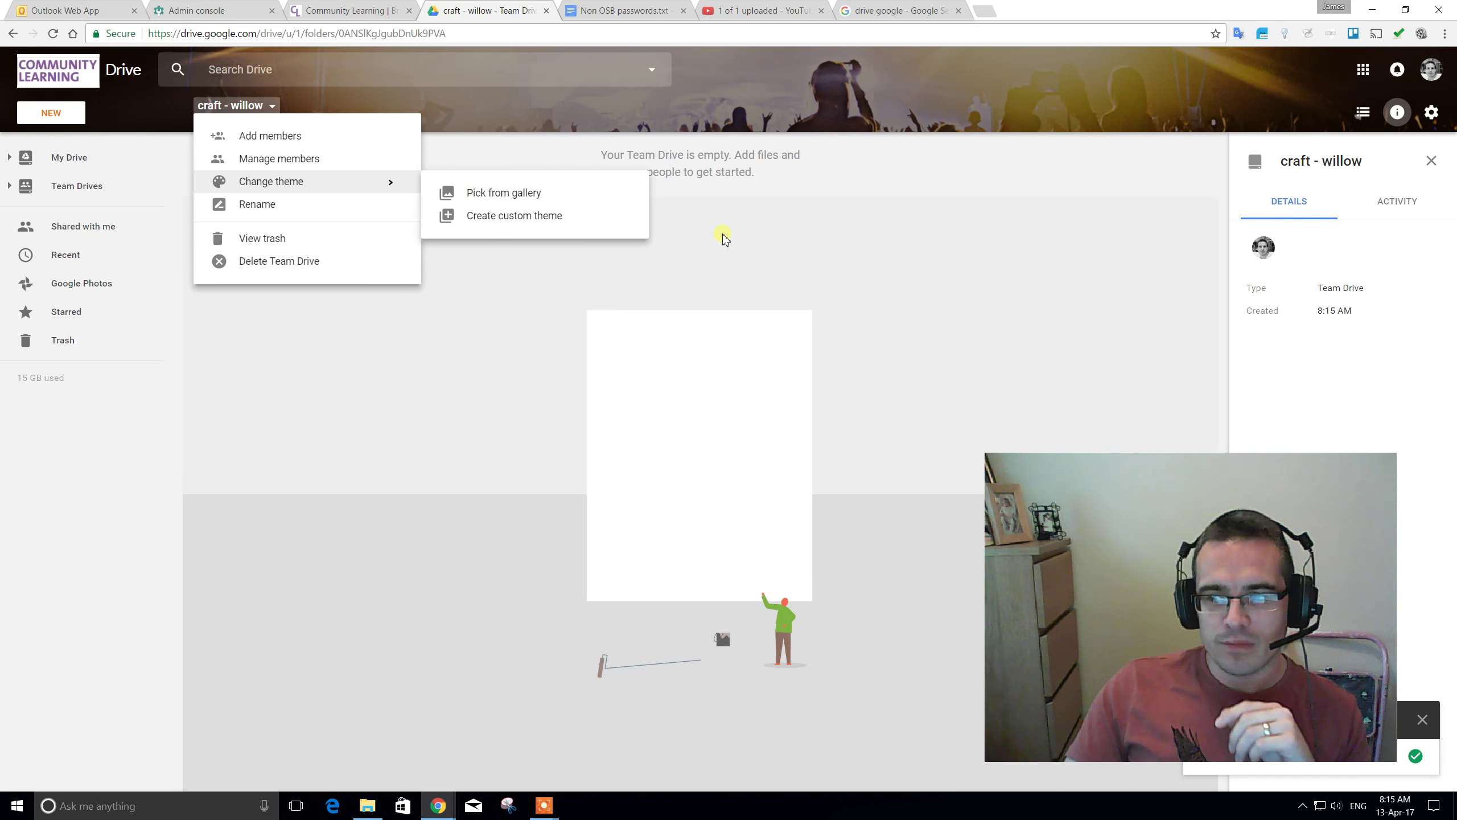
{"action": "left_click", "coordinate": [504, 193]}
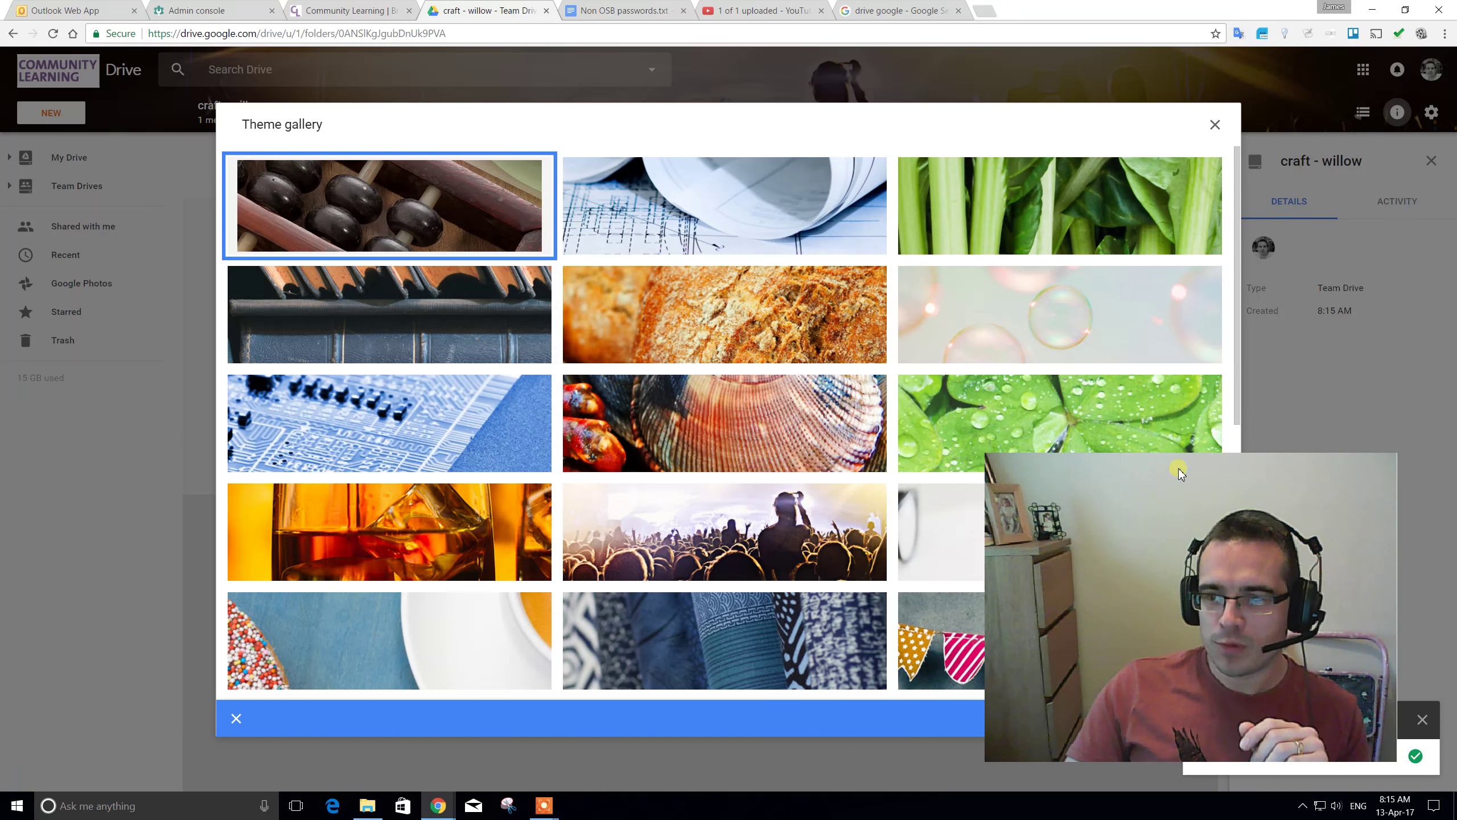
{"action": "left_click", "coordinate": [725, 531]}
{"action": "left_click", "coordinate": [1201, 718]}
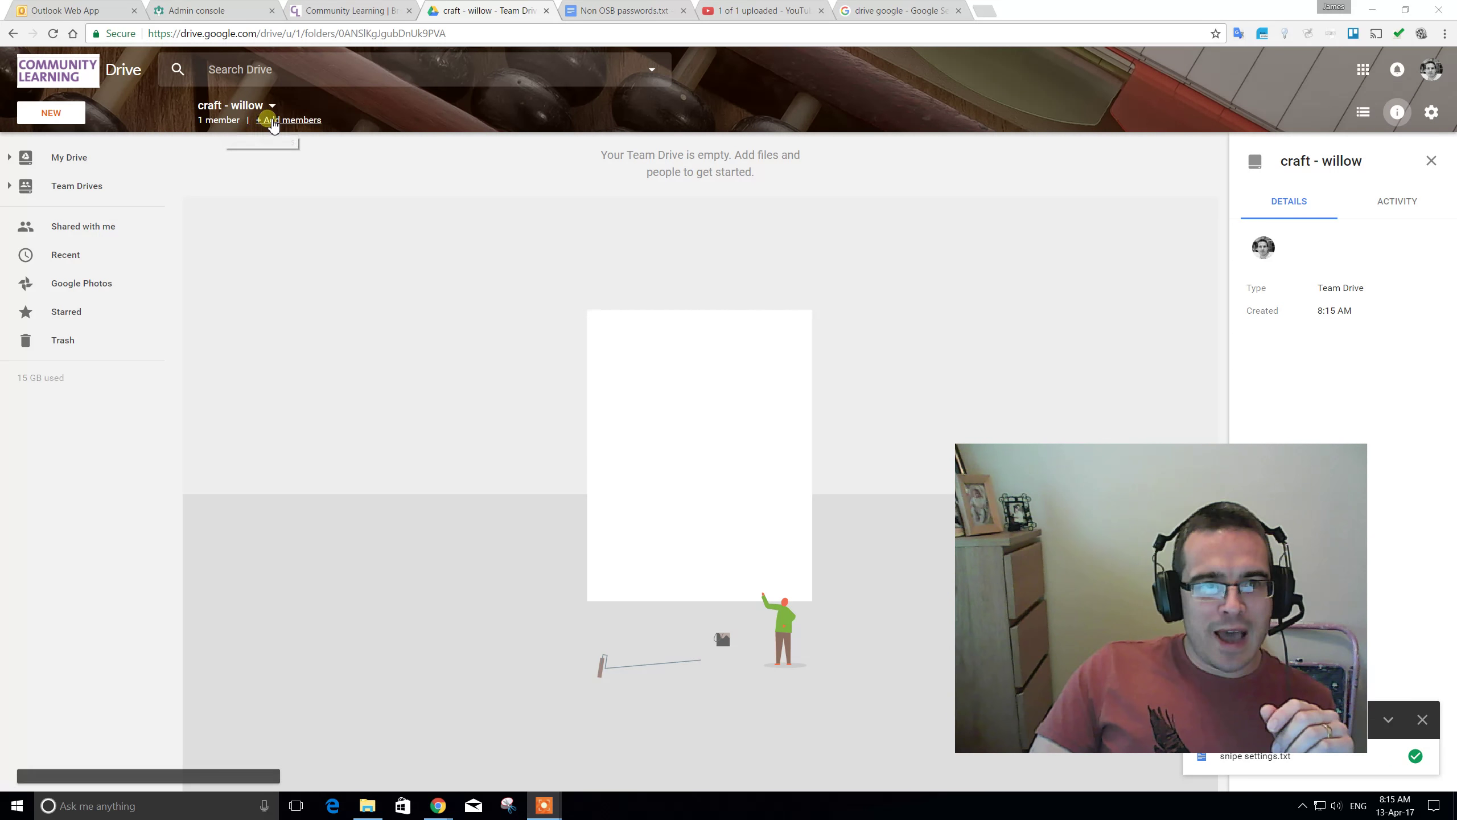
Add a colleague as a member of craft - willow without sending a notification.
{"action": "left_click", "coordinate": [273, 121]}
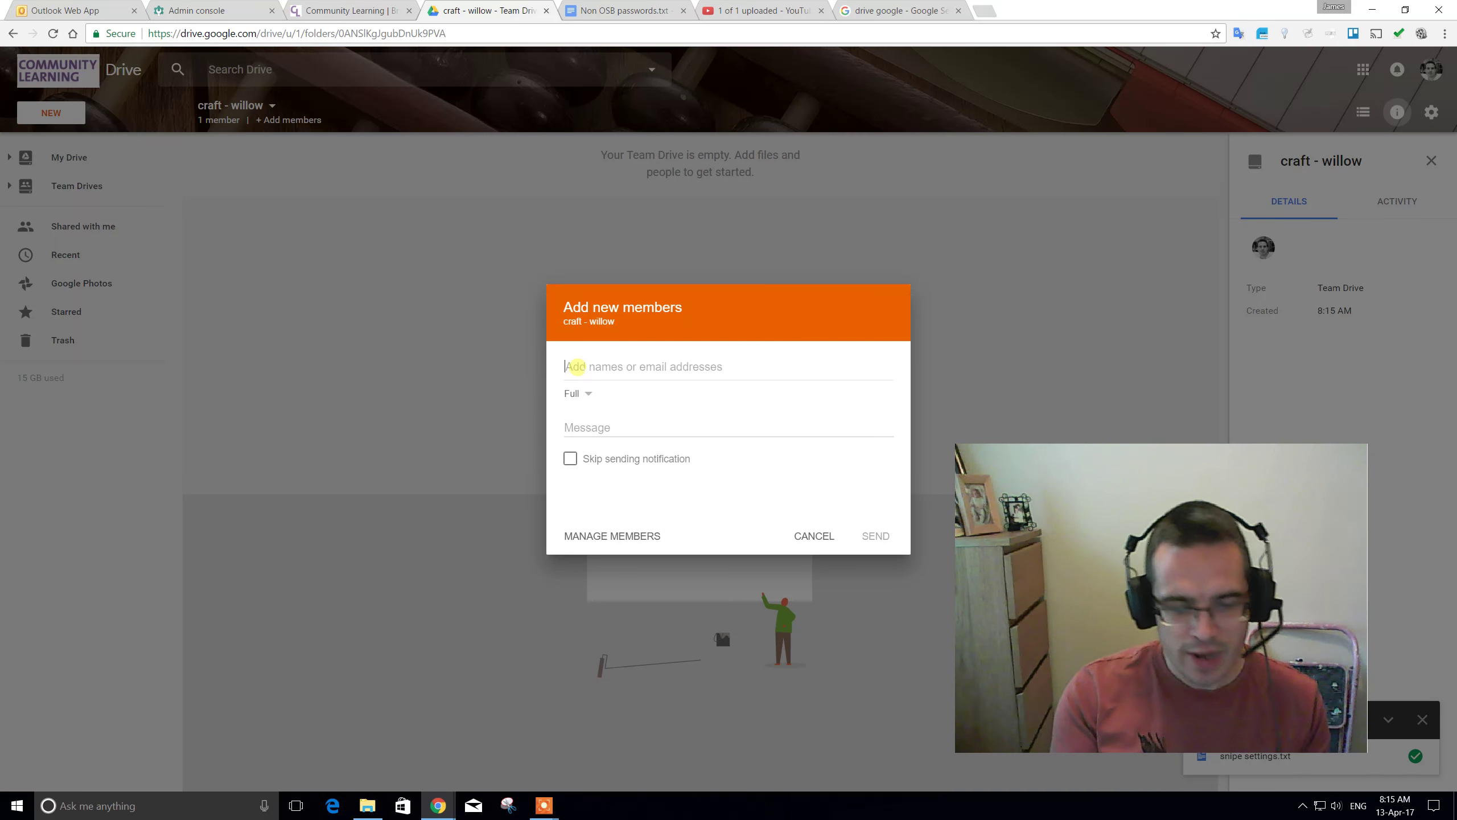
{"action": "type", "text": "luc"}
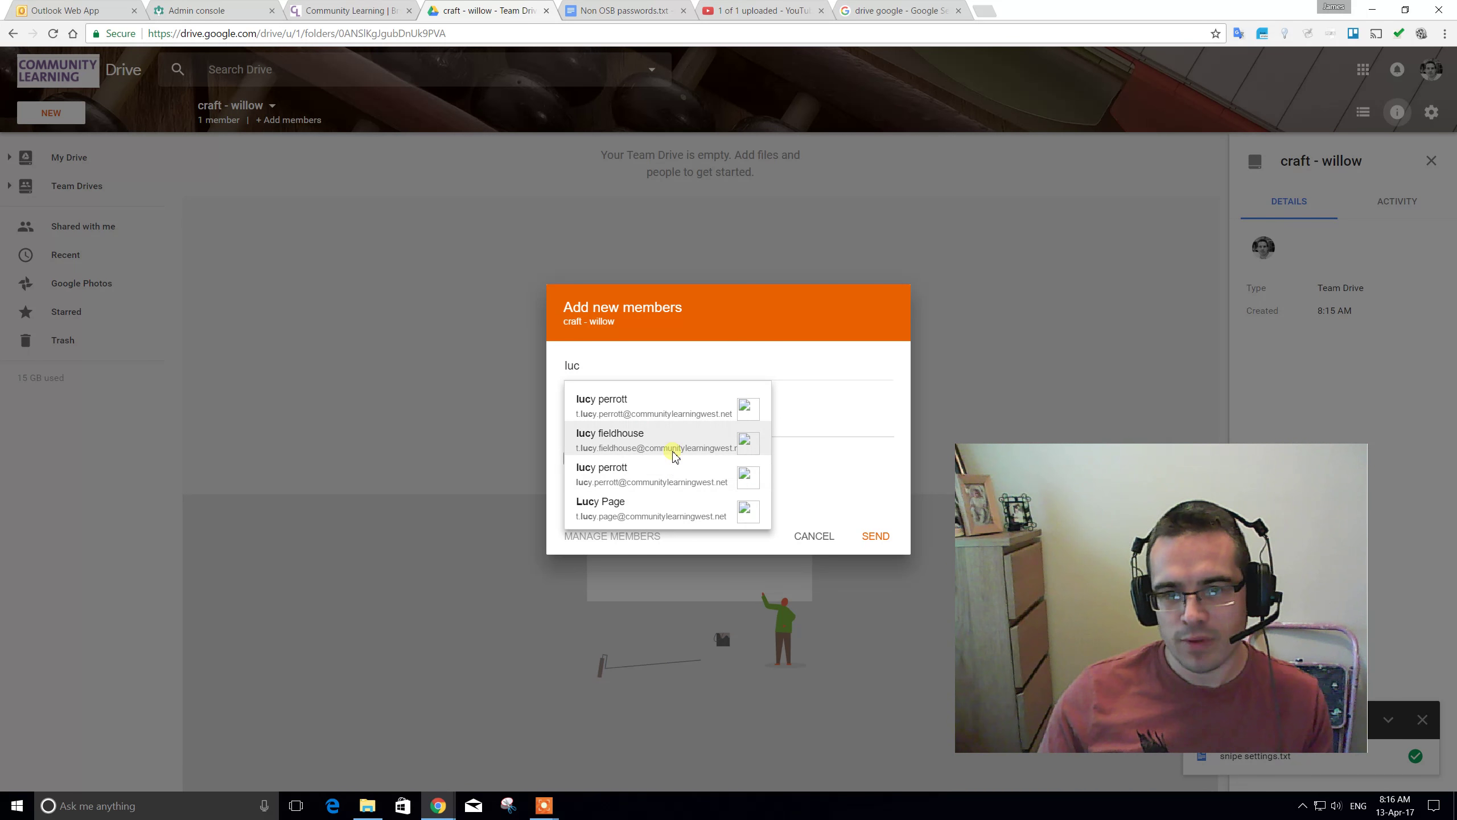
{"action": "left_click", "coordinate": [660, 447]}
{"action": "left_click", "coordinate": [605, 466]}
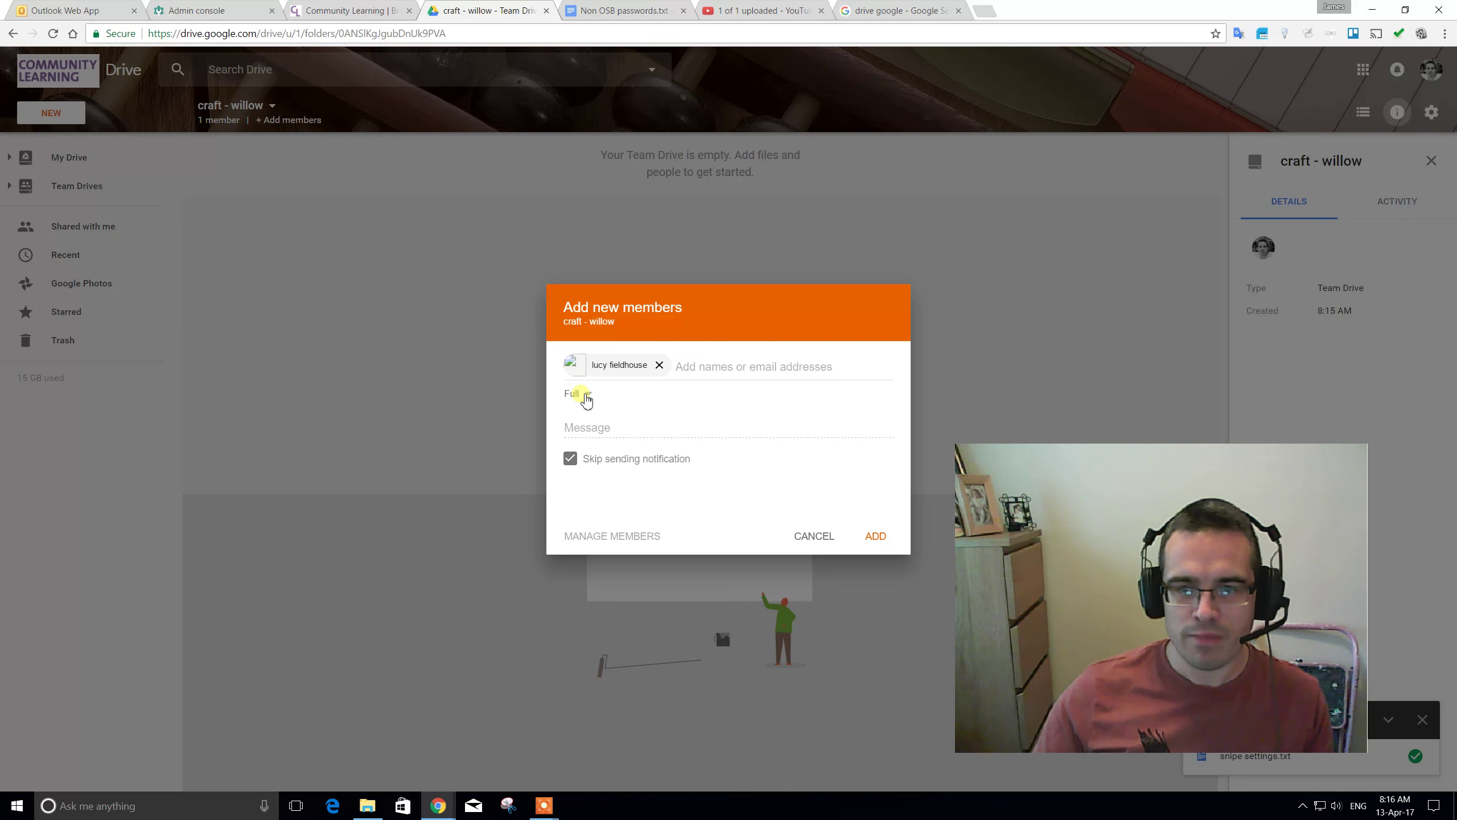
{"action": "left_click", "coordinate": [819, 537]}
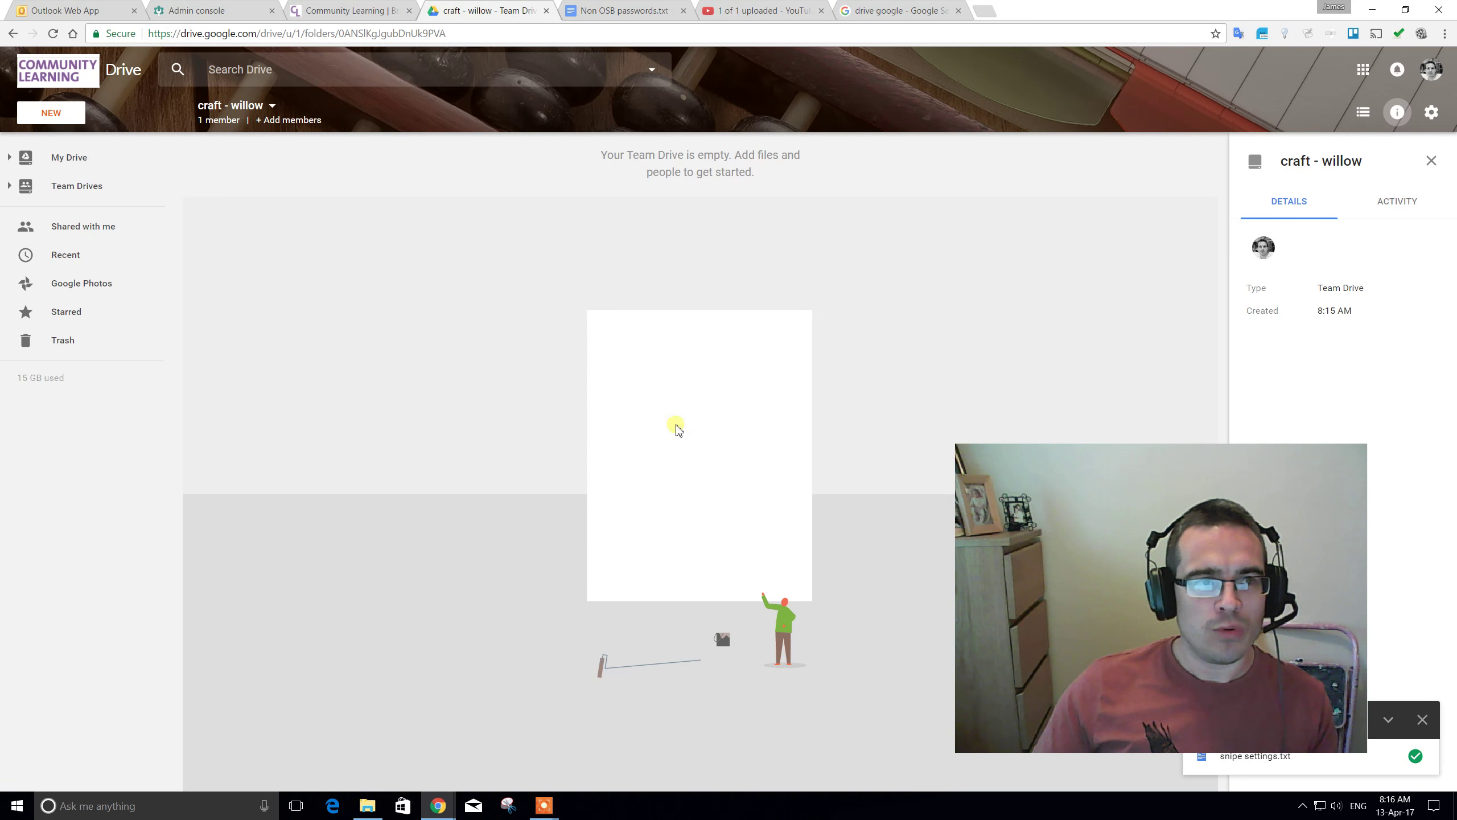
{"action": "left_click", "coordinate": [91, 190]}
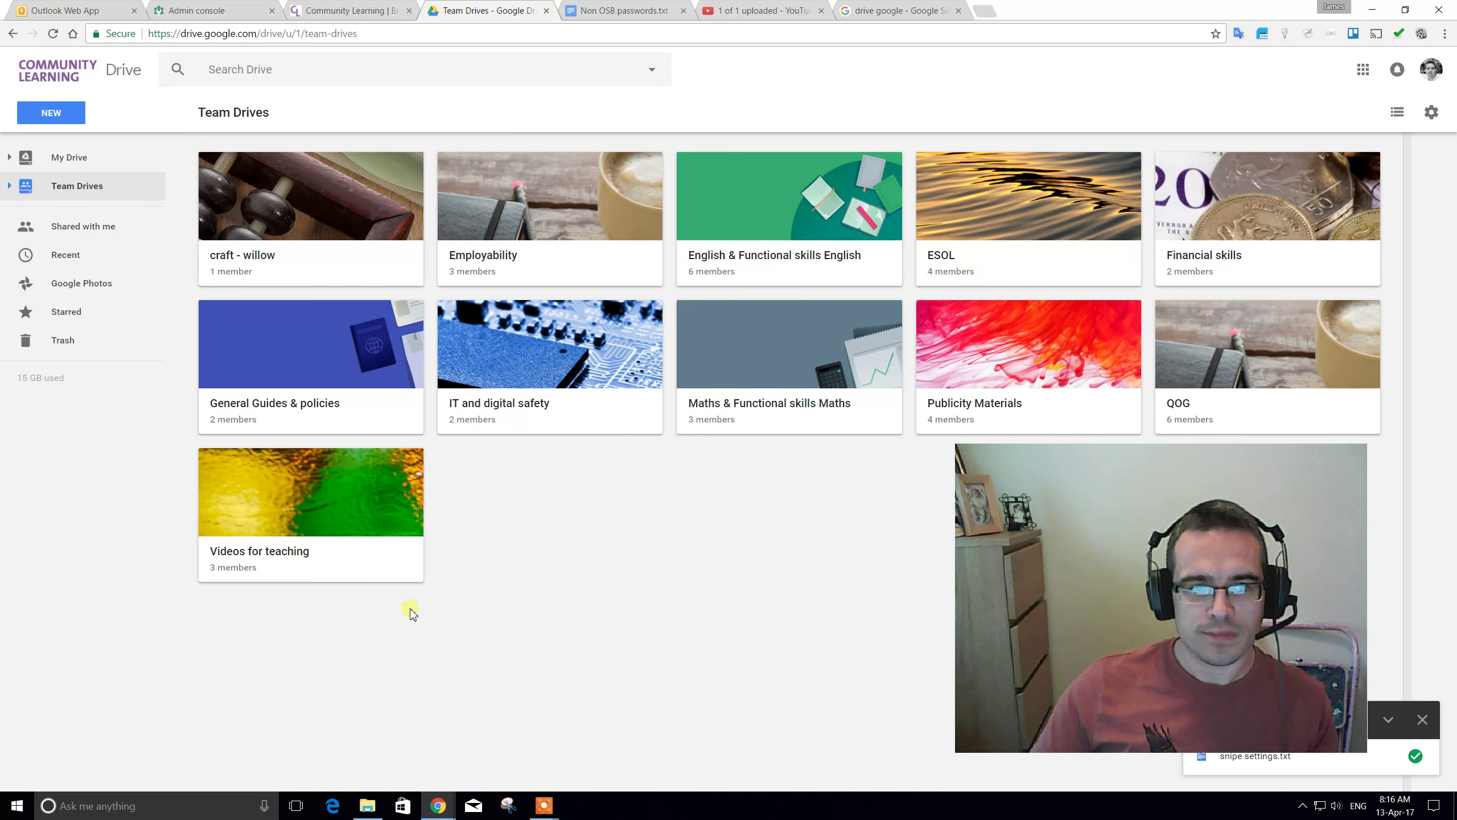